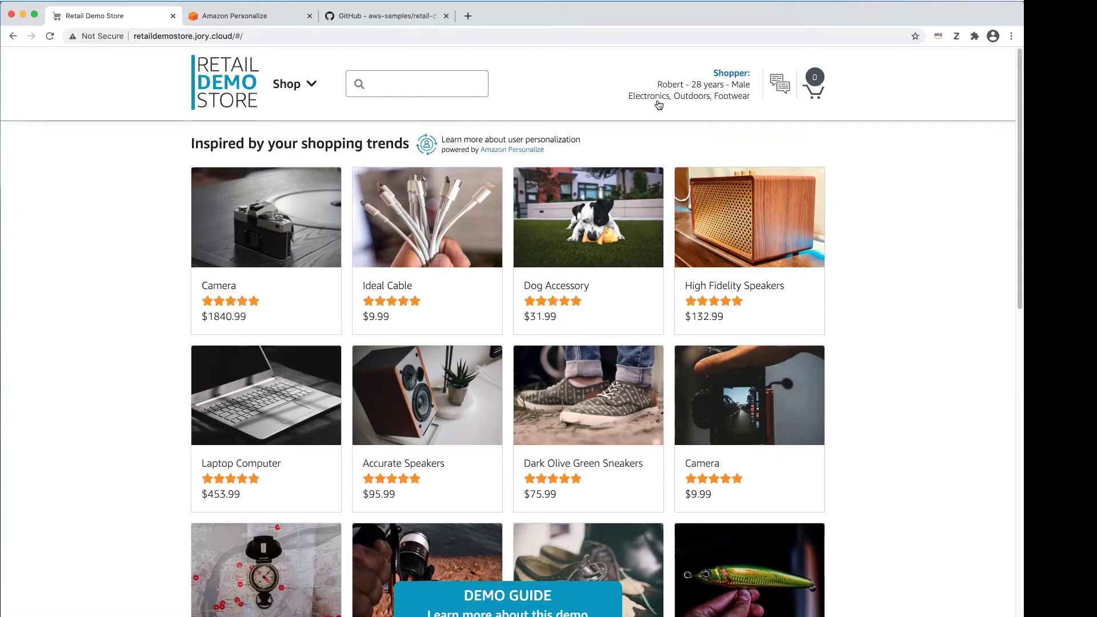
Step: Switch to the Amazon Personalize console and view the datasets in the retaildemostore dataset group
left_click(275, 17)
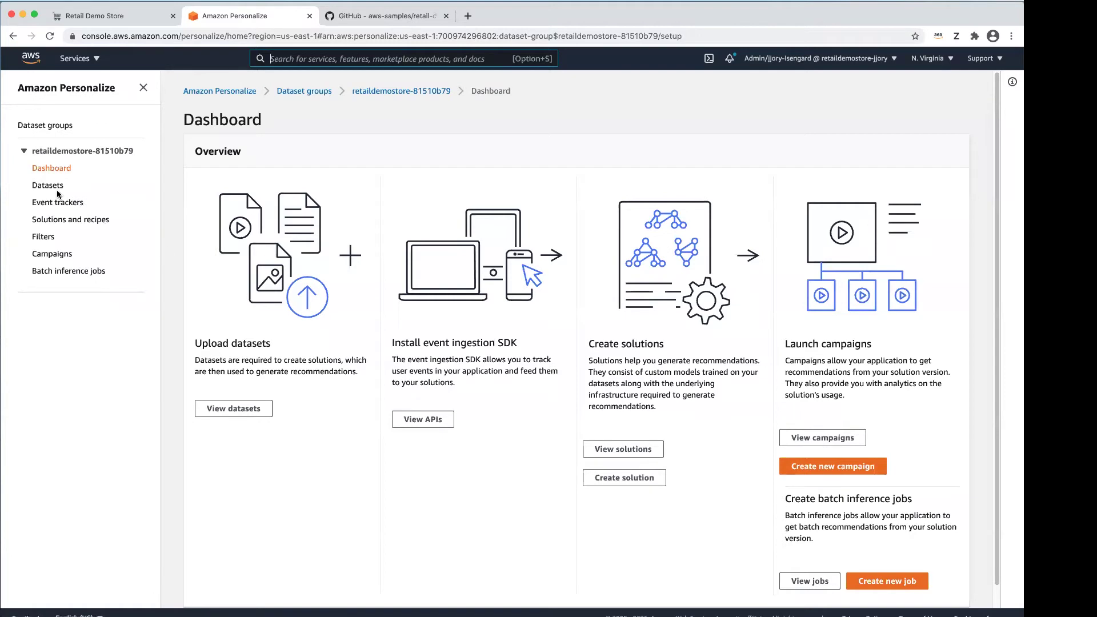
left_click(38, 188)
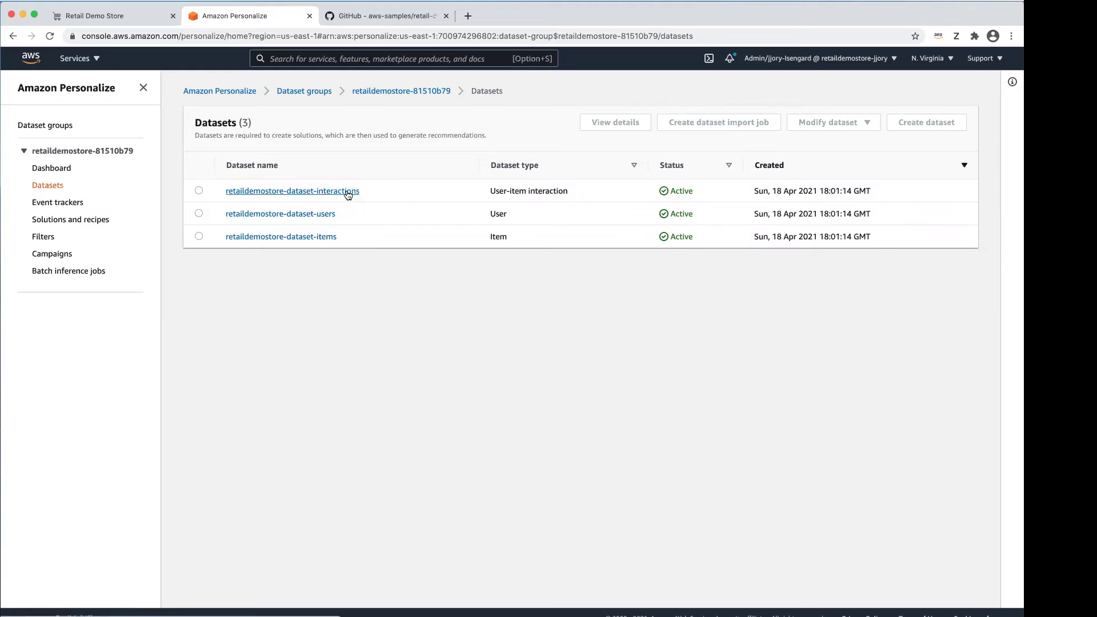
Step: Open the retaildemostore-product-personalization-0 solution and examine its solution version's metrics and tuned hyperparameters
left_click(87, 220)
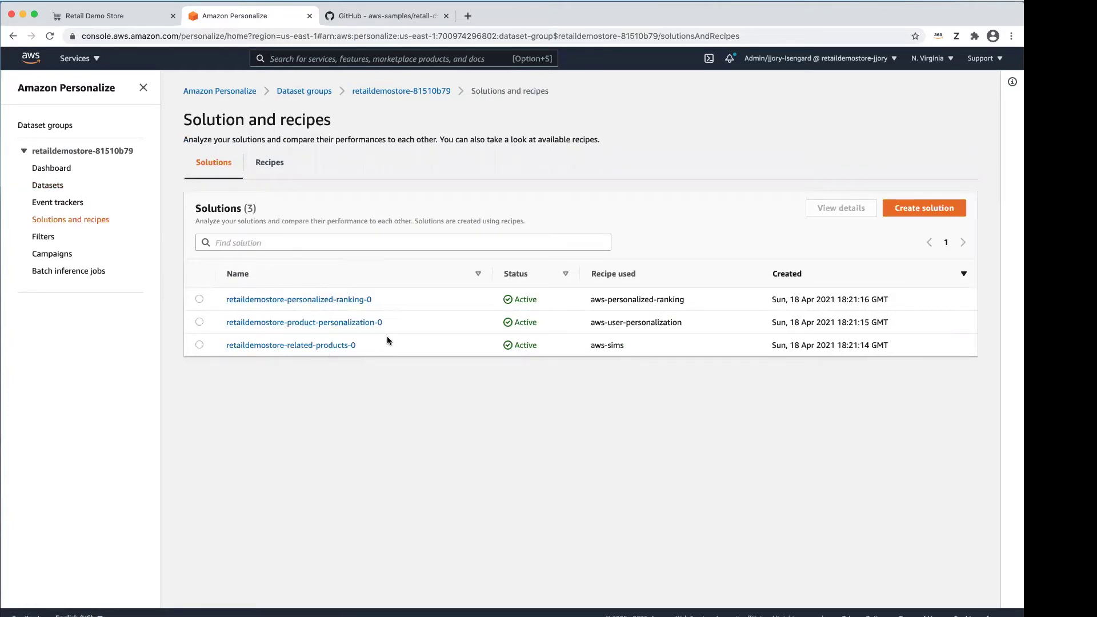
left_click(345, 323)
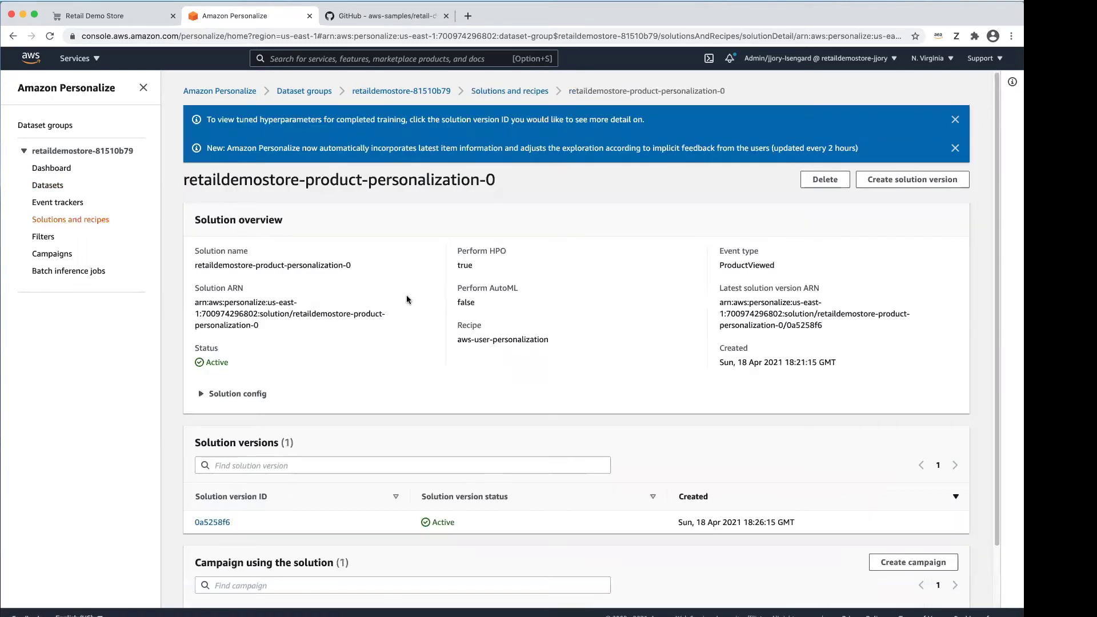
scroll(409, 348, "down", 3)
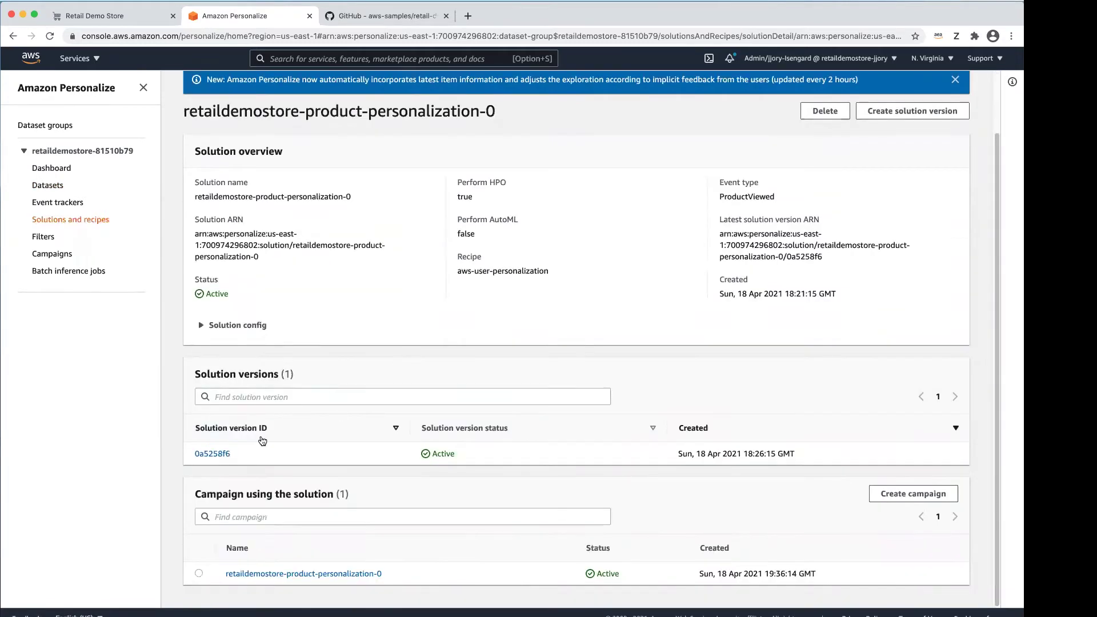
left_click(212, 455)
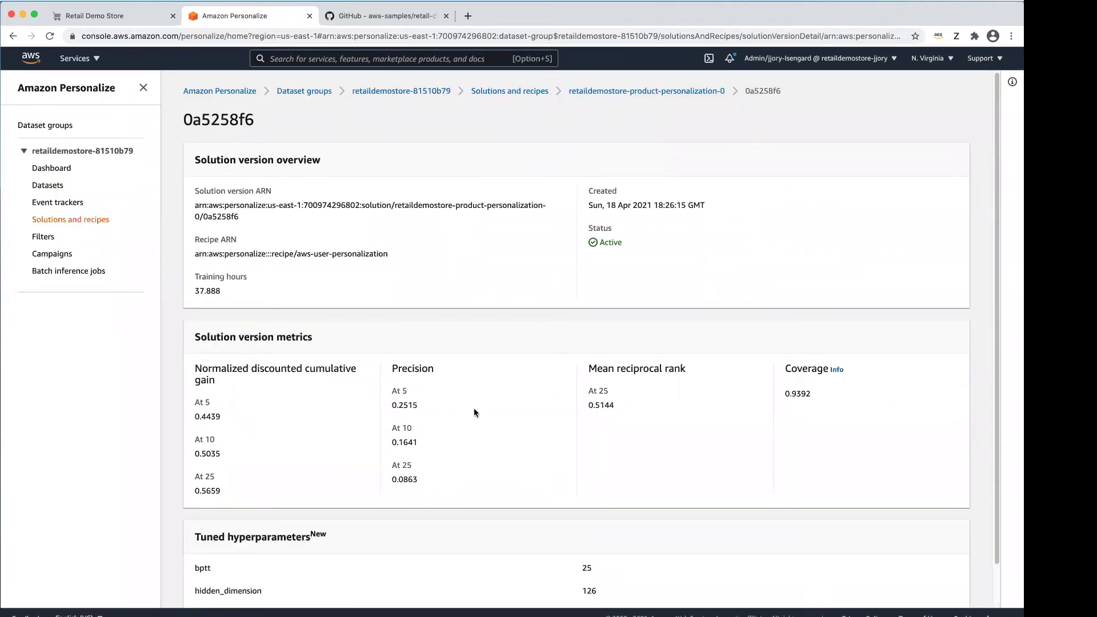
scroll(461, 456, "down", 2)
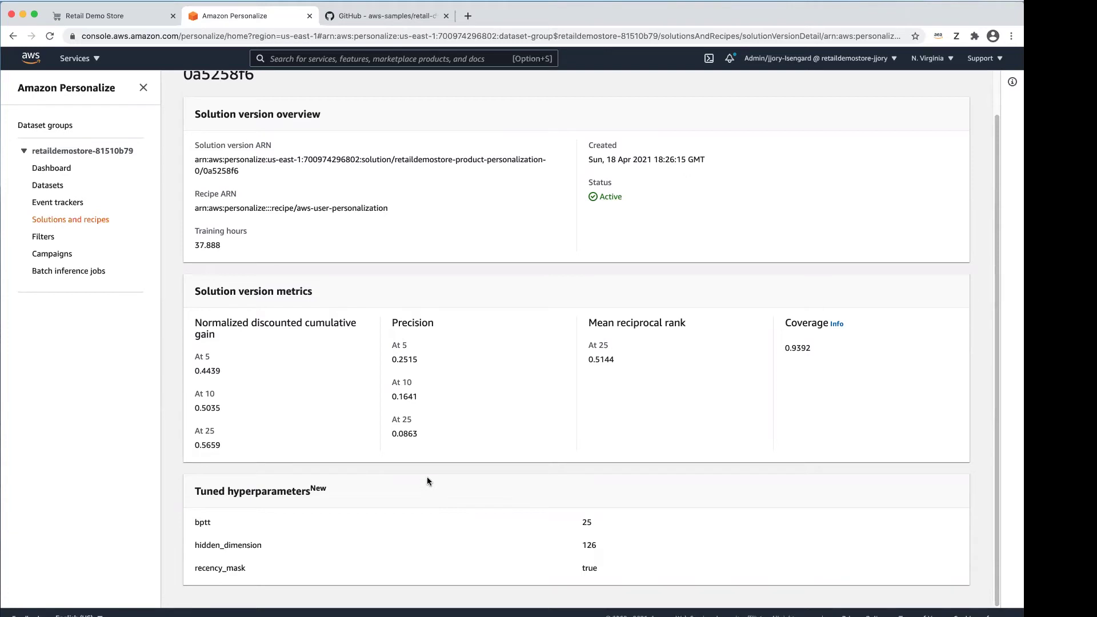
scroll(436, 429, "up", 2)
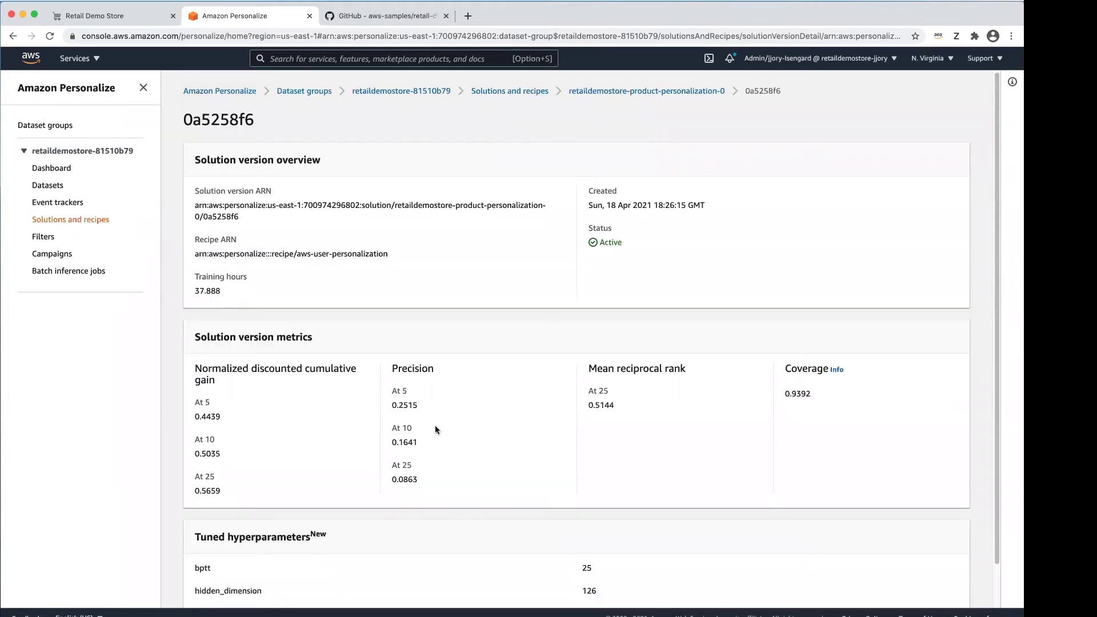
Step: Open the retaildemostore-product-personalization-0 campaign and review its campaign and solution details
left_click(63, 255)
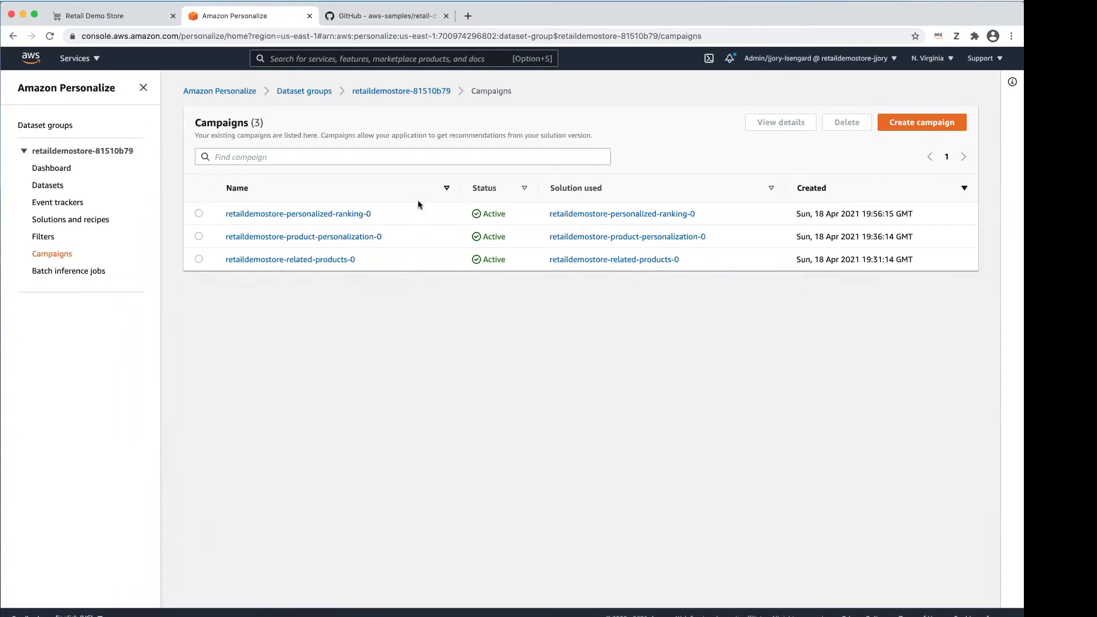
left_click(378, 237)
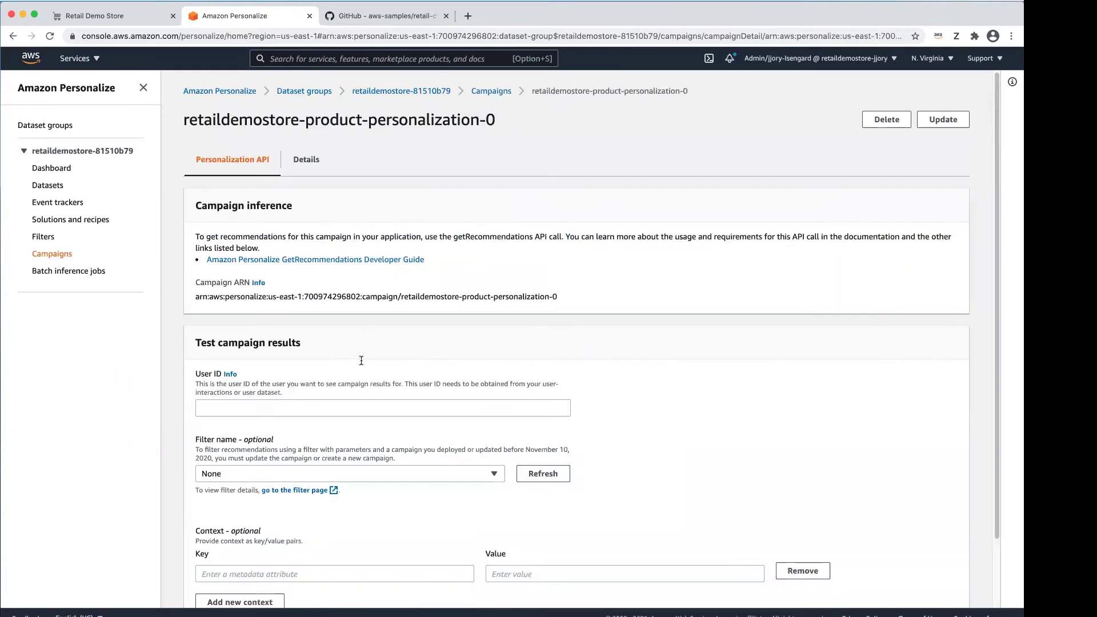
left_click(308, 180)
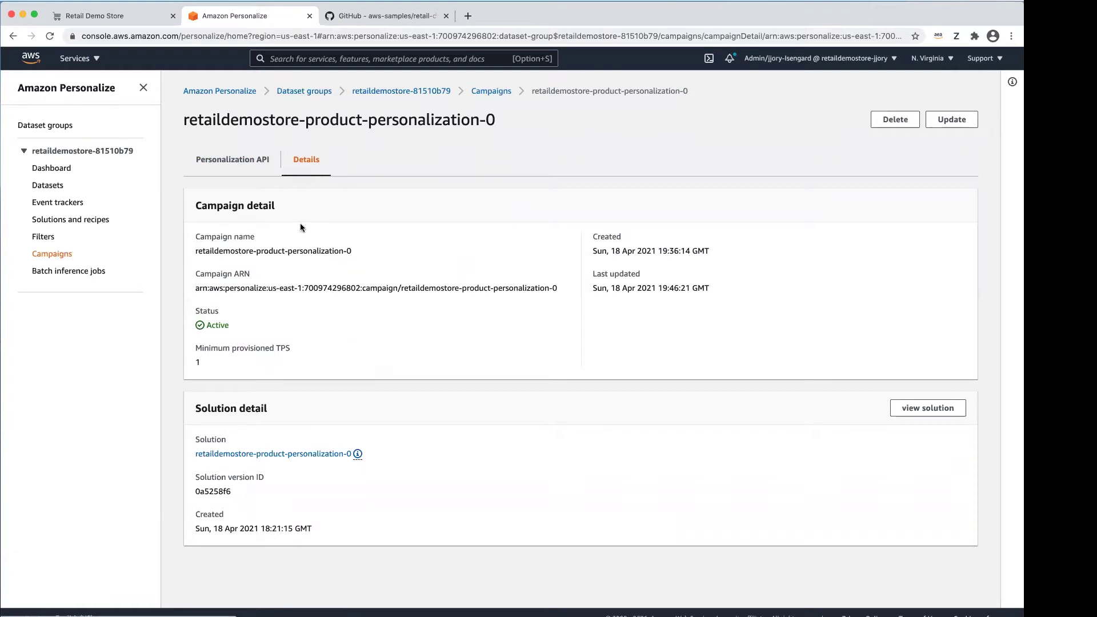
Step: Test the campaign by getting recommendations for user ID 1 without a filter, and review the recommended items and scores
left_click(236, 162)
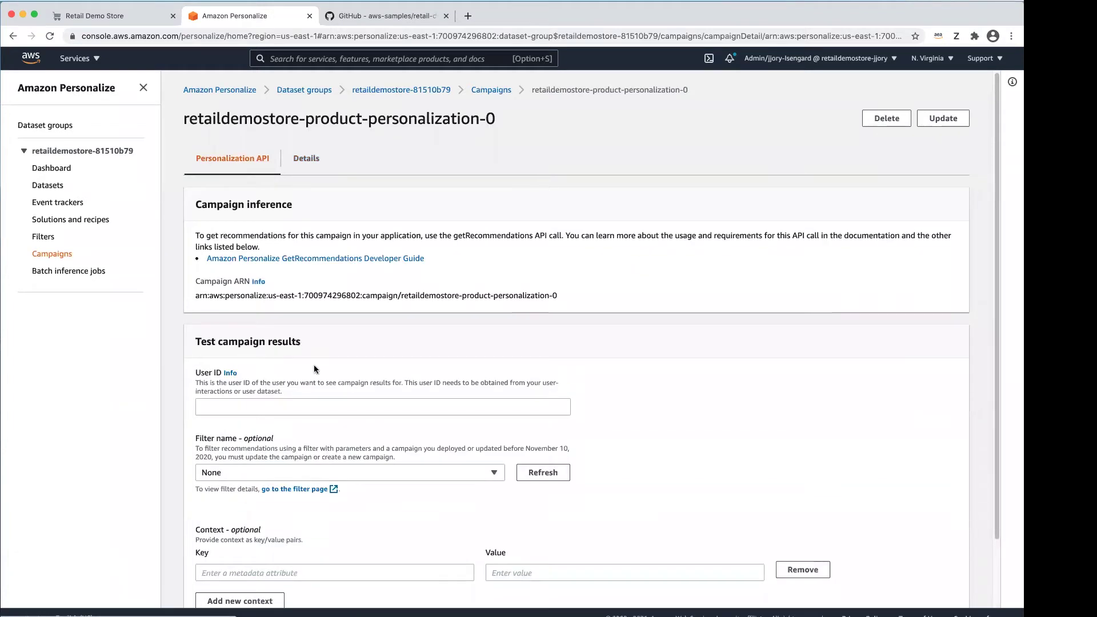
scroll(315, 368, "down", 3)
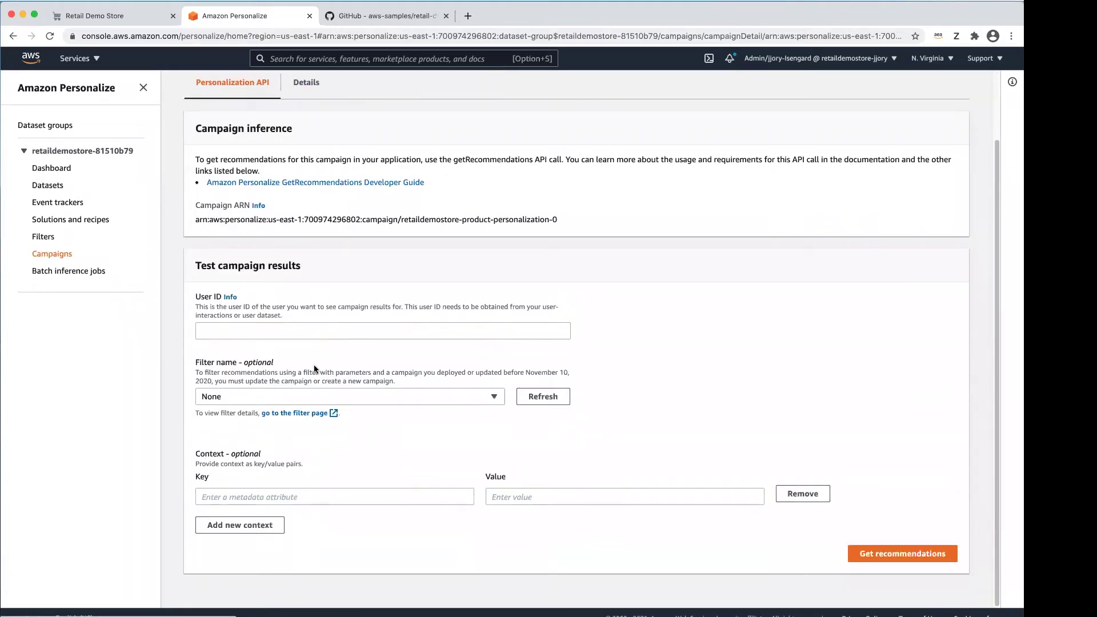
left_click(305, 330)
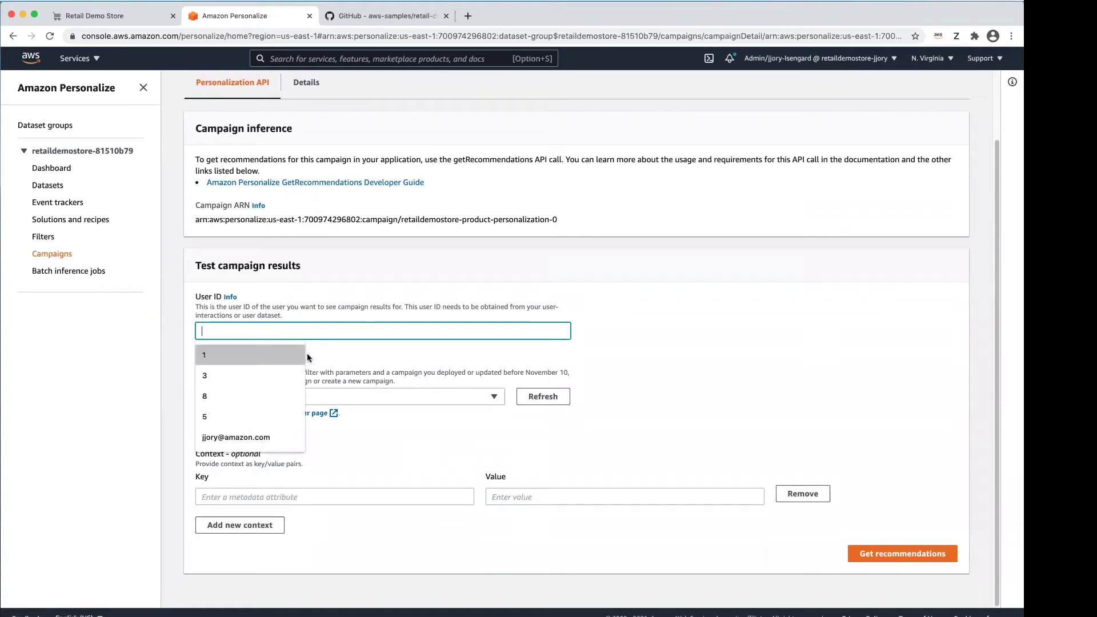
left_click(273, 362)
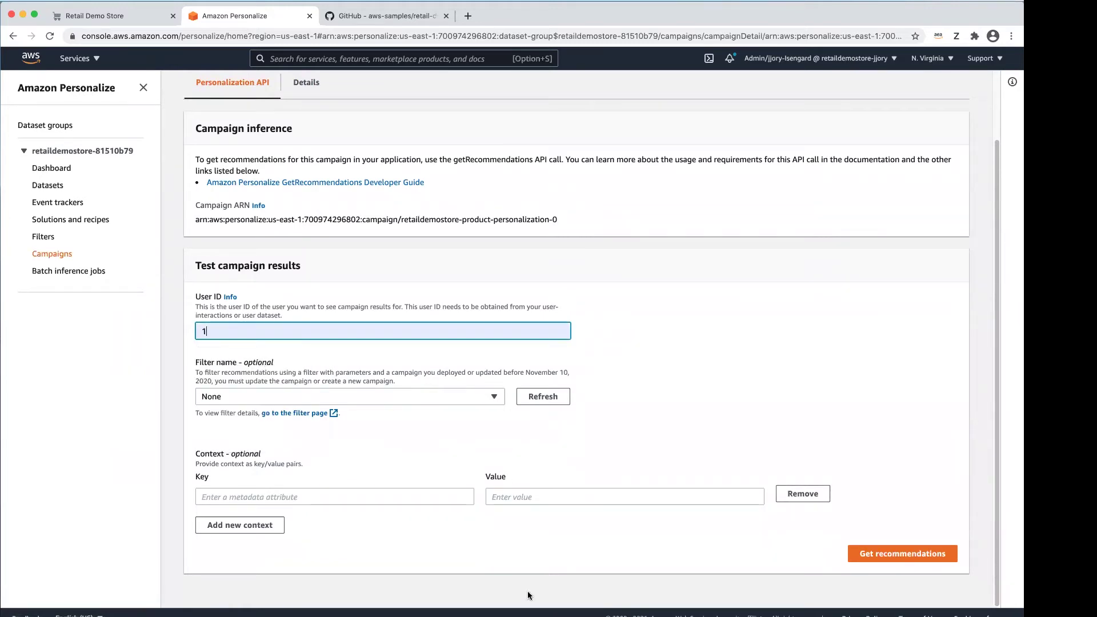
left_click(899, 566)
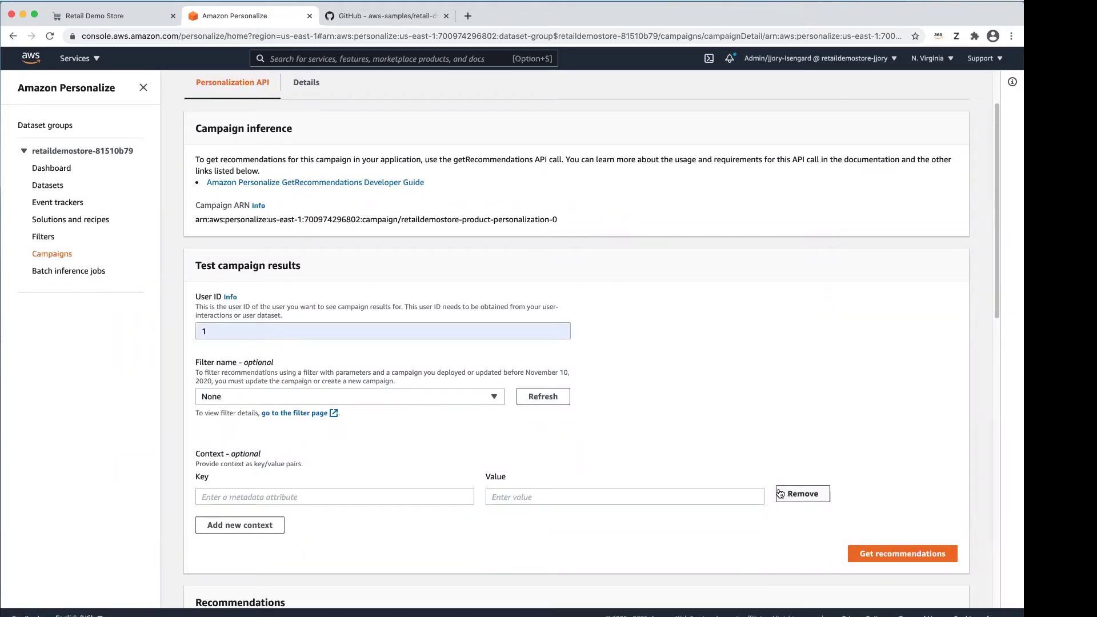
scroll(780, 494, "down", 7)
scroll(780, 493, "down", 3)
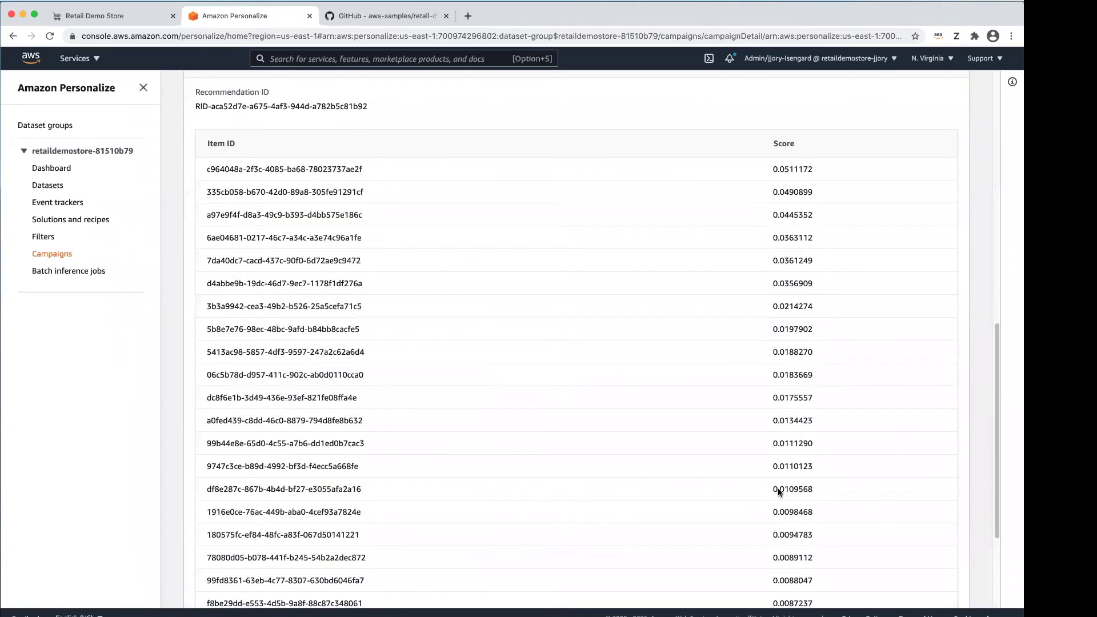
scroll(755, 467, "up", 10)
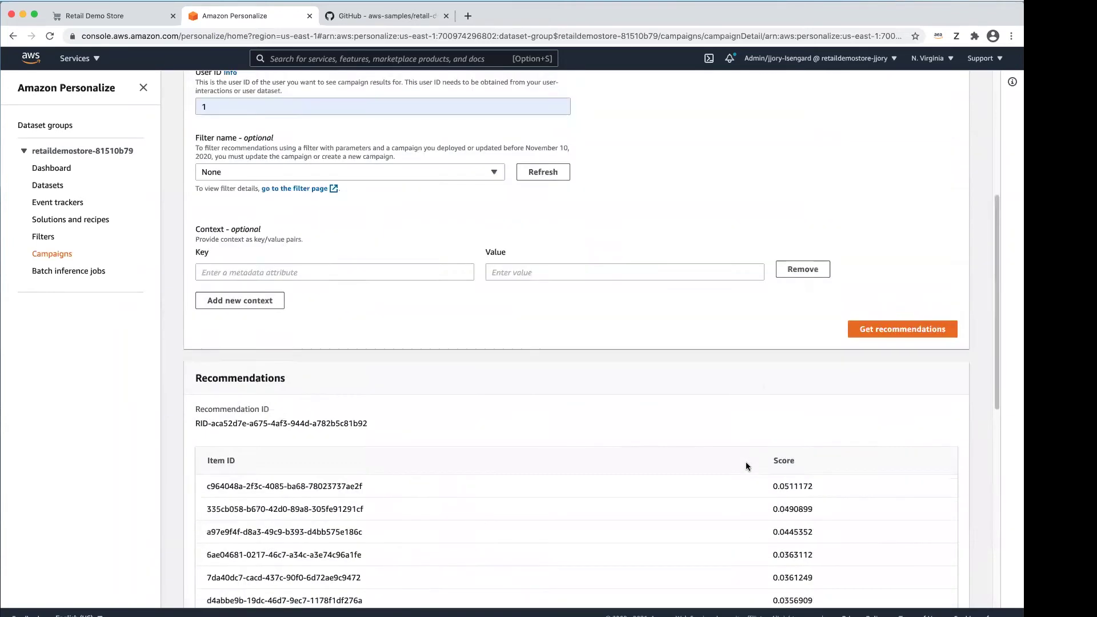
Step: Switch to the Retail Demo Store and look through the homepage's "Inspired by your shopping trends" recommendations down to the featured products
left_click(100, 16)
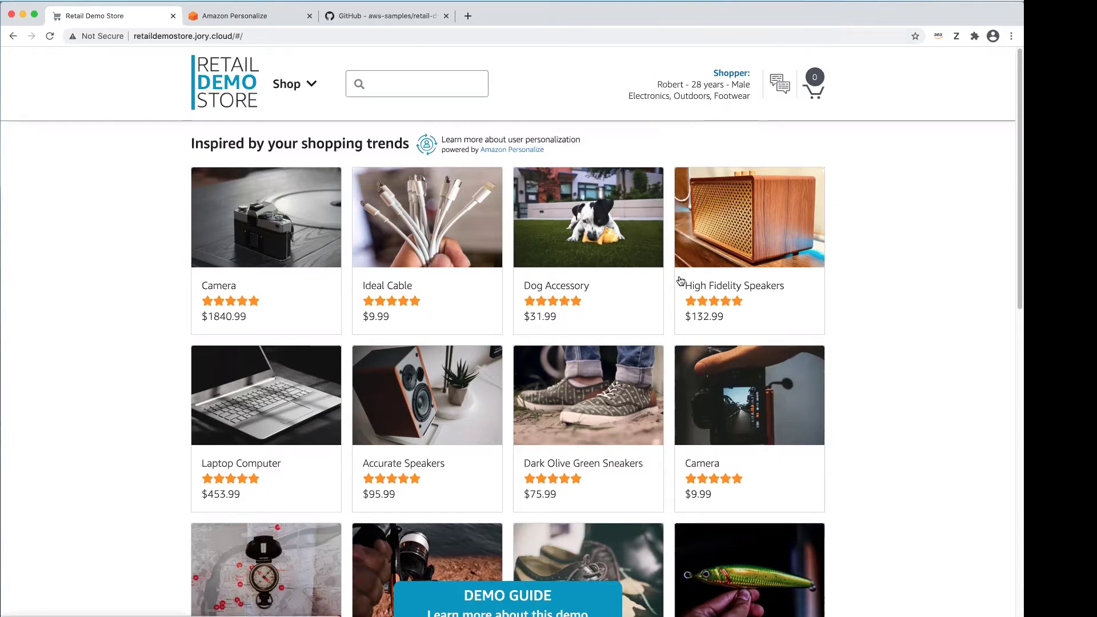
scroll(681, 280, "down", 1)
scroll(681, 280, "up", 1)
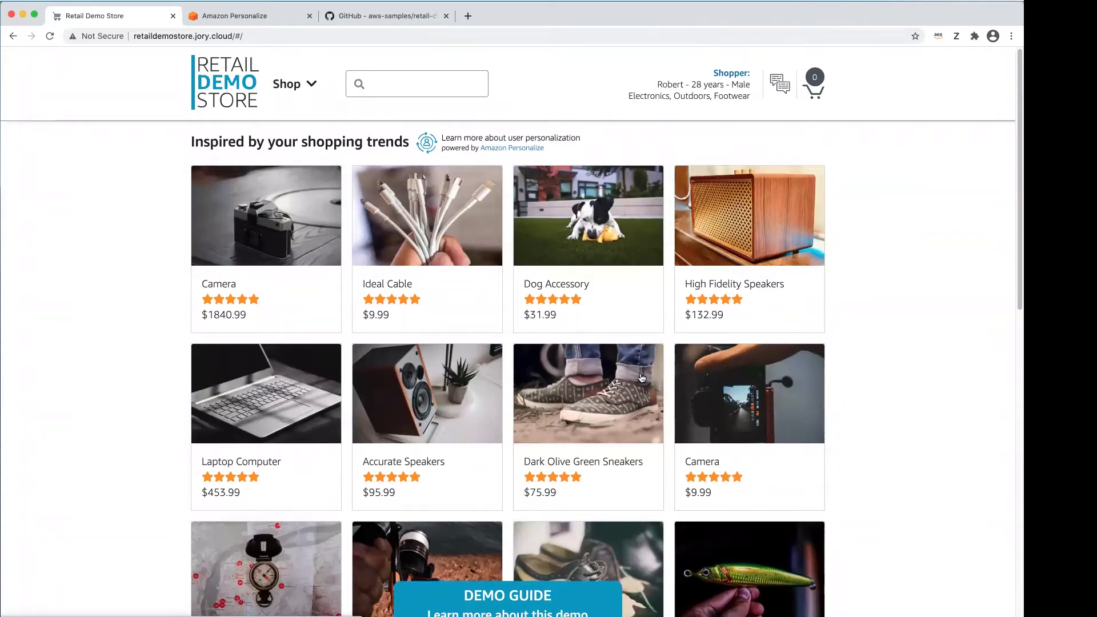
scroll(642, 378, "down", 3)
scroll(642, 379, "down", 7)
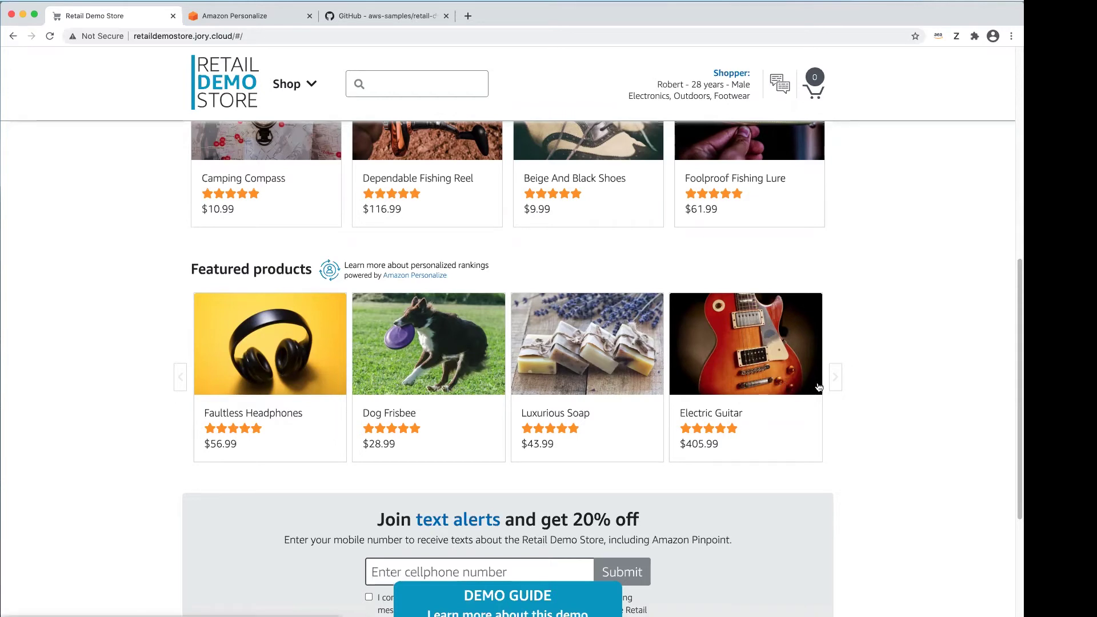
Step: Browse through the personalized ranking of the Featured products carousel and return to the start of the homepage
left_click(835, 380)
left_click(835, 382)
left_click(835, 382)
left_click(835, 381)
left_click(835, 381)
left_click(836, 381)
left_click(835, 382)
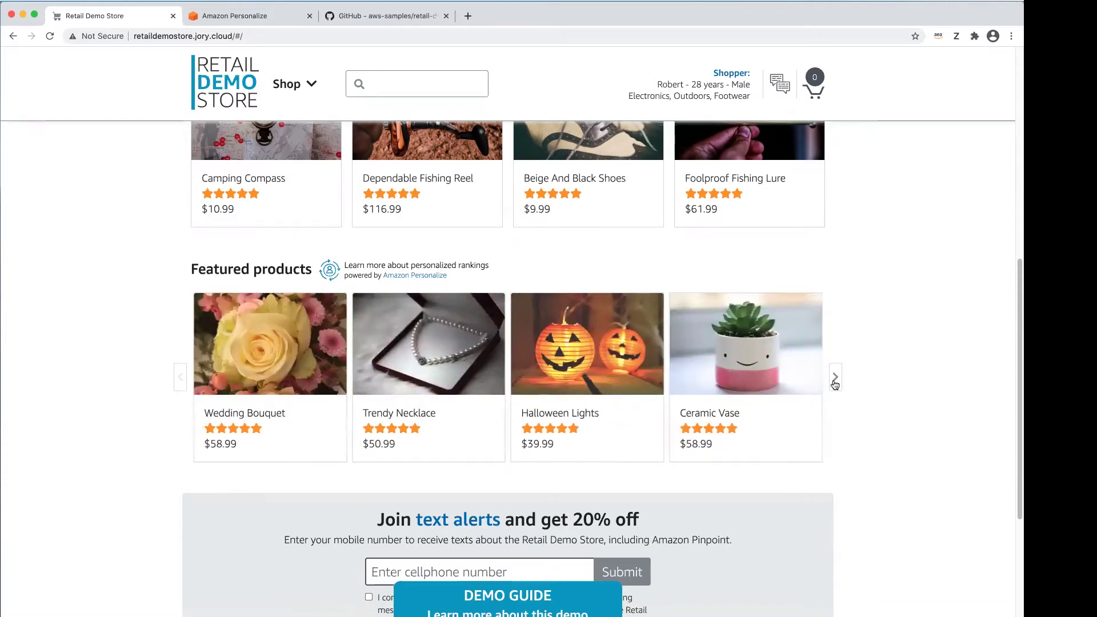
scroll(628, 229, "up", 8)
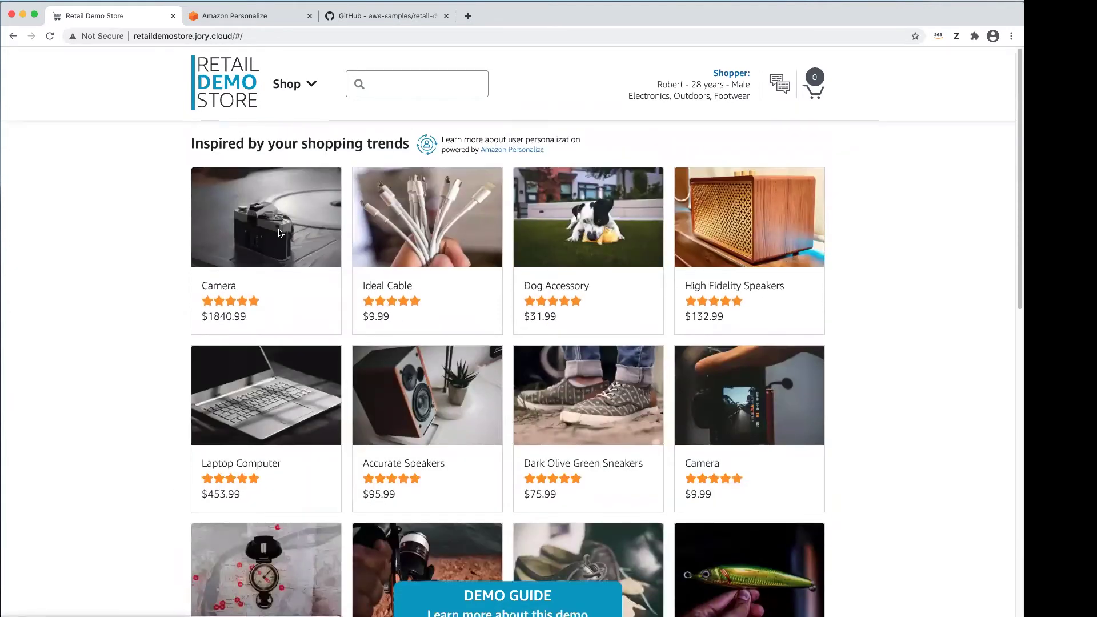
Step: Open the $1840.99 Camera product and examine its similar item recommendations
left_click(281, 234)
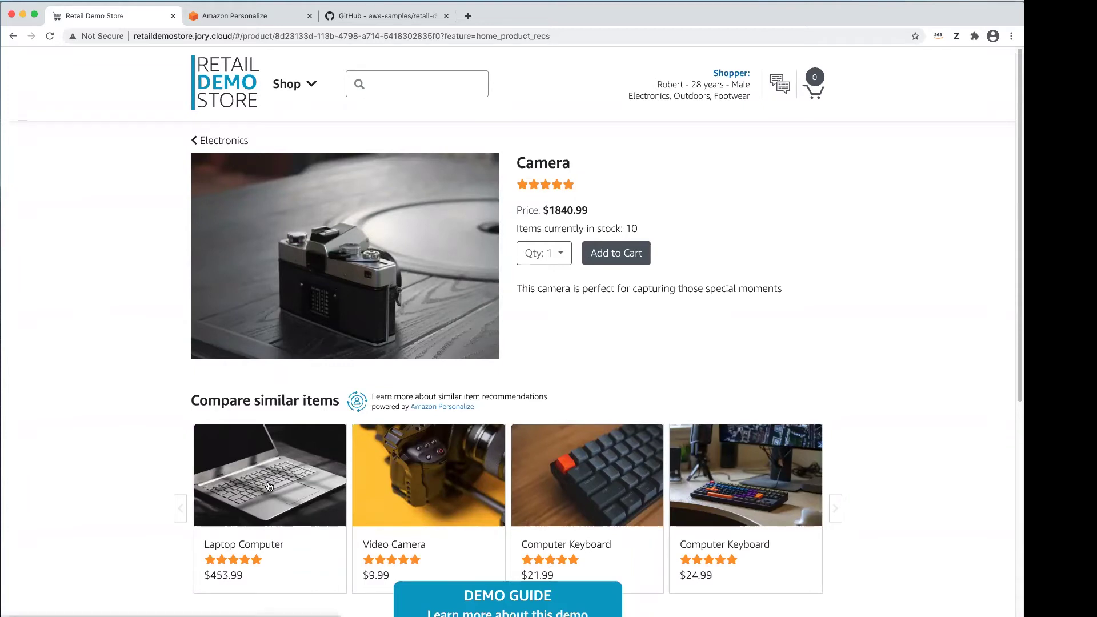
scroll(148, 479, "down", 2)
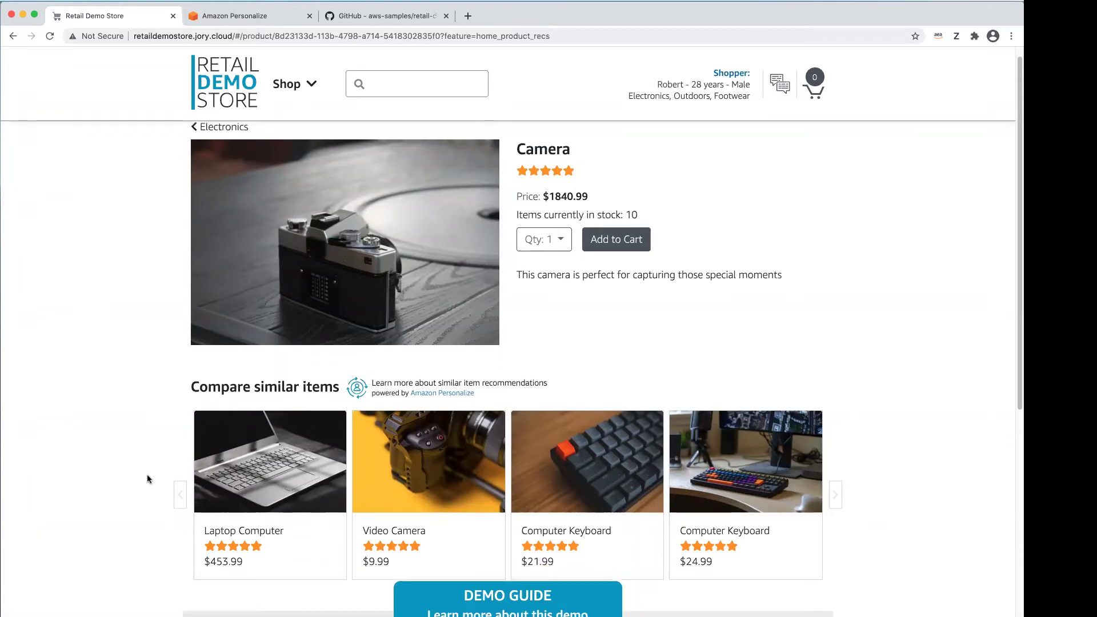
scroll(148, 479, "down", 3)
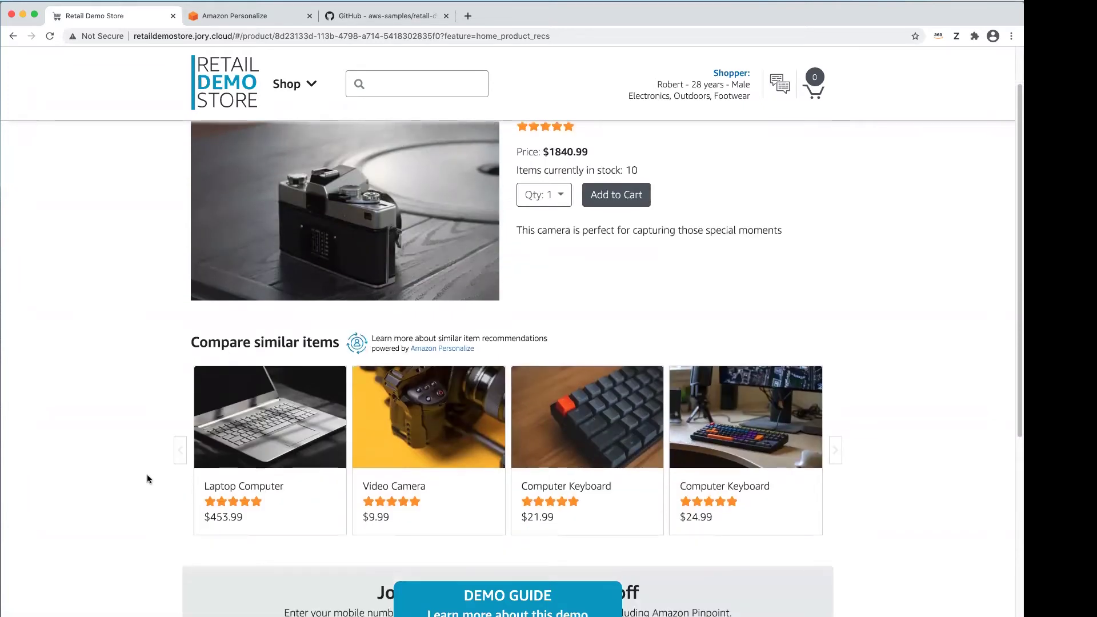
scroll(147, 479, "up", 2)
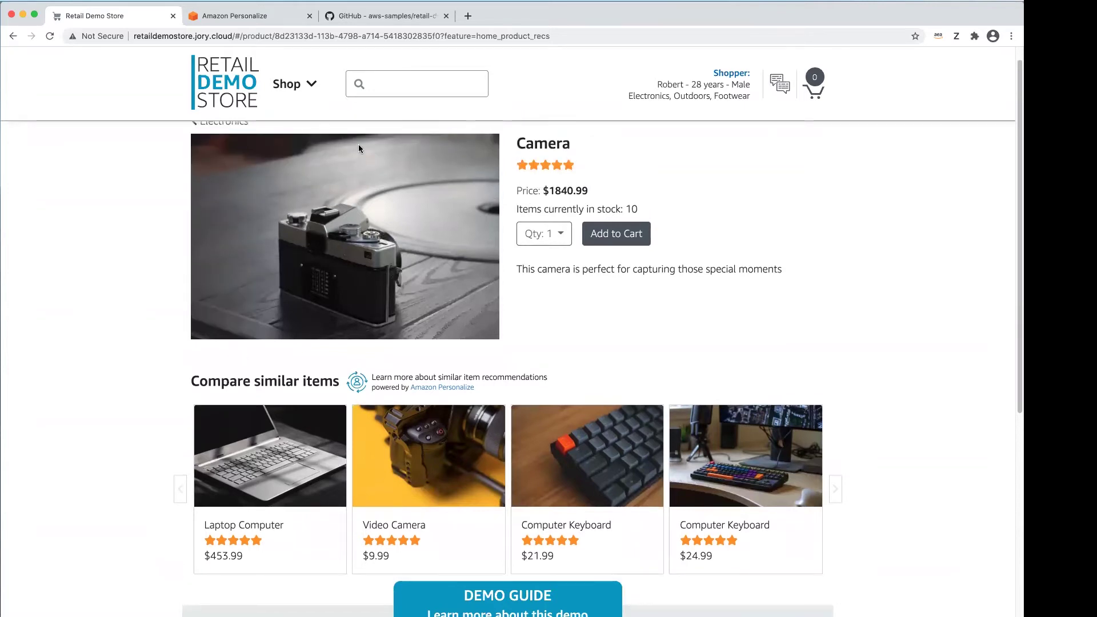
scroll(358, 144, "up", 1)
Step: Search the store for "t" and for "s" to compare the personally ranked suggestions, and clear the search
left_click(396, 86)
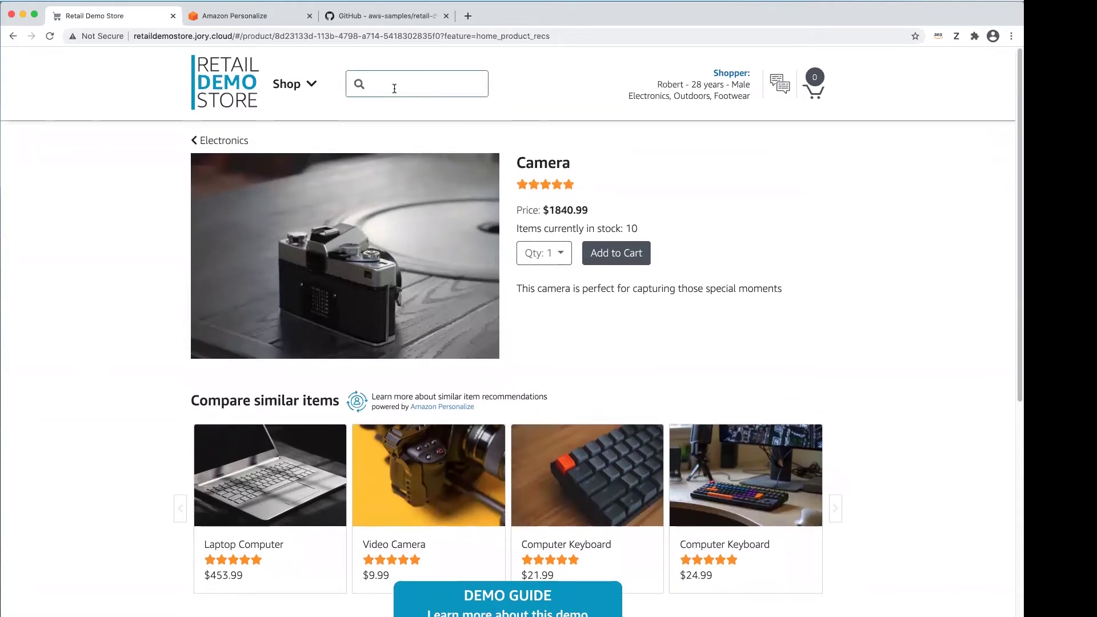
type("t")
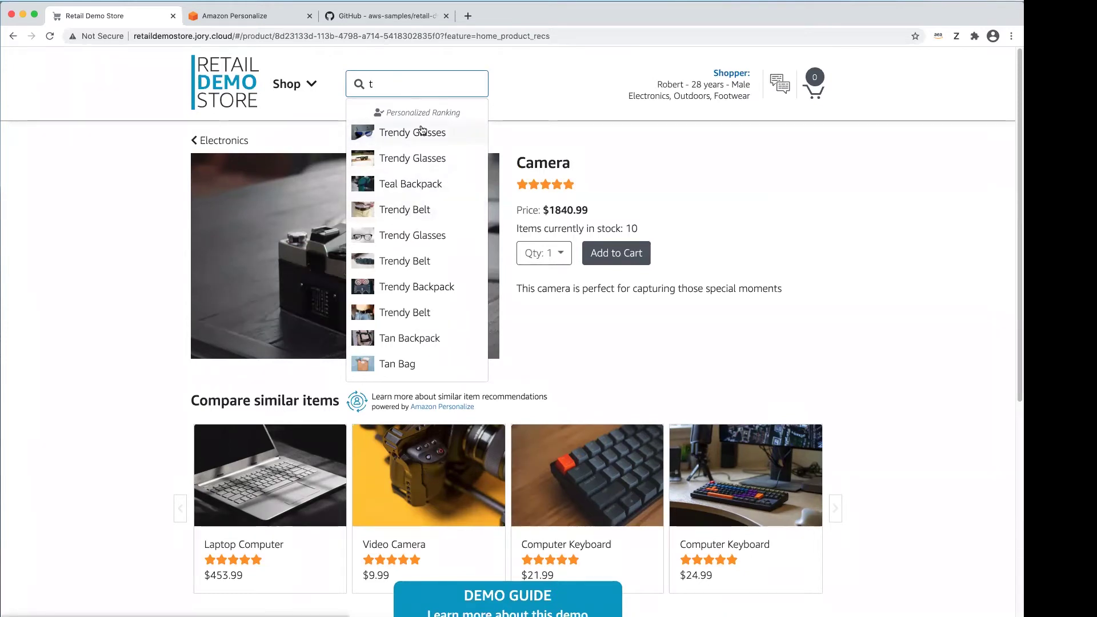
key("BackSpace")
type("s")
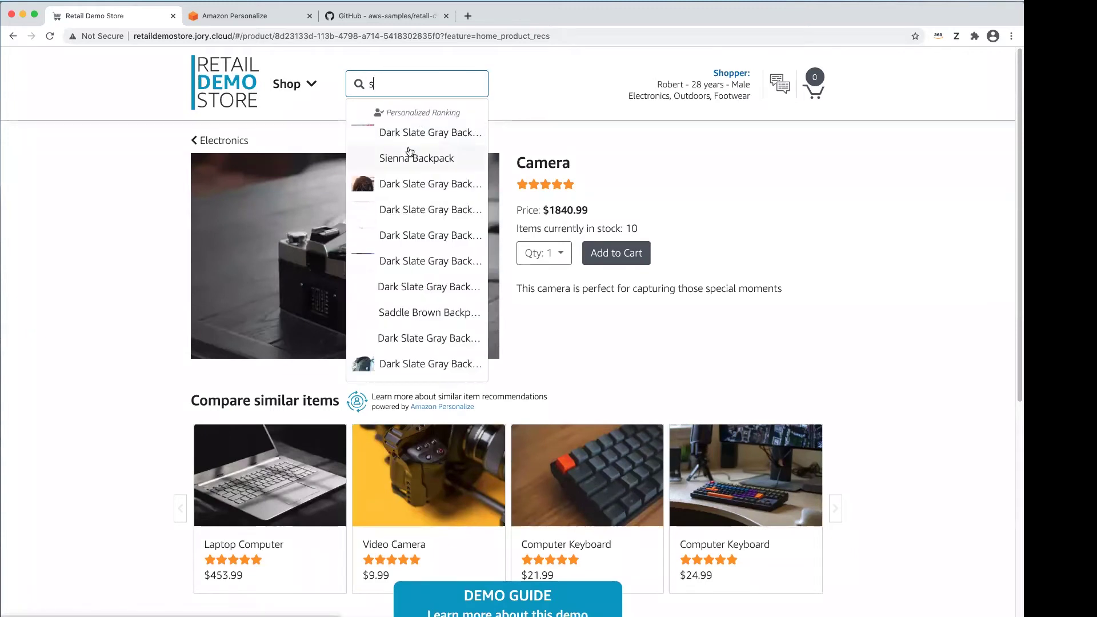
left_click(524, 87)
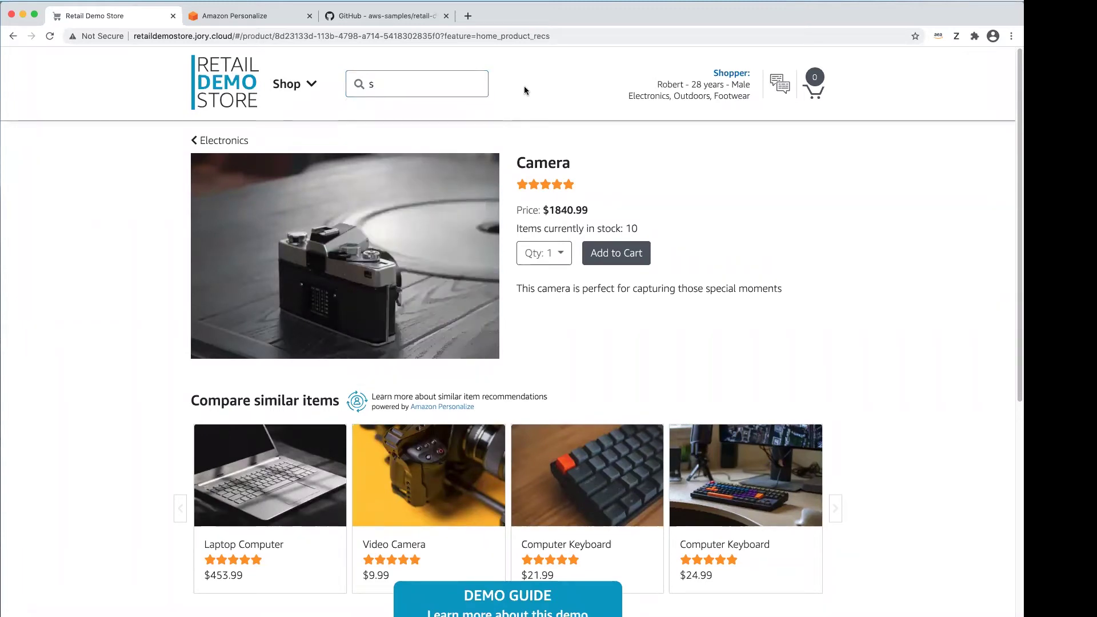
left_click(378, 87)
key("BackSpace")
Step: Choose to select a different shopper and submit a search with age range 35-44 years and primary interest Jewelry
left_click(742, 92)
left_click(716, 132)
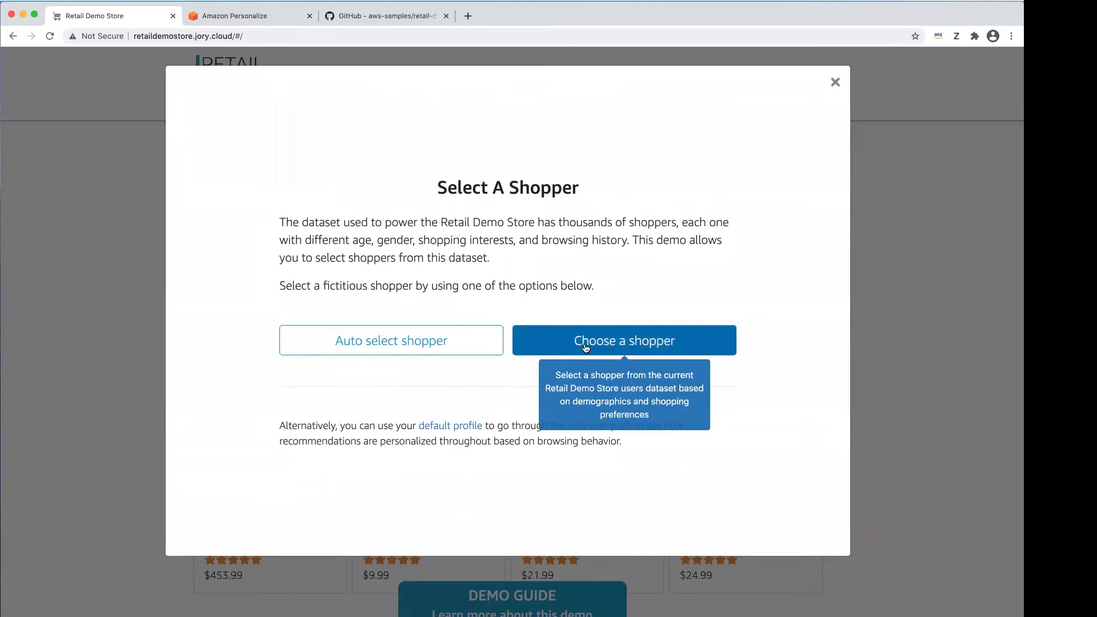
left_click(586, 348)
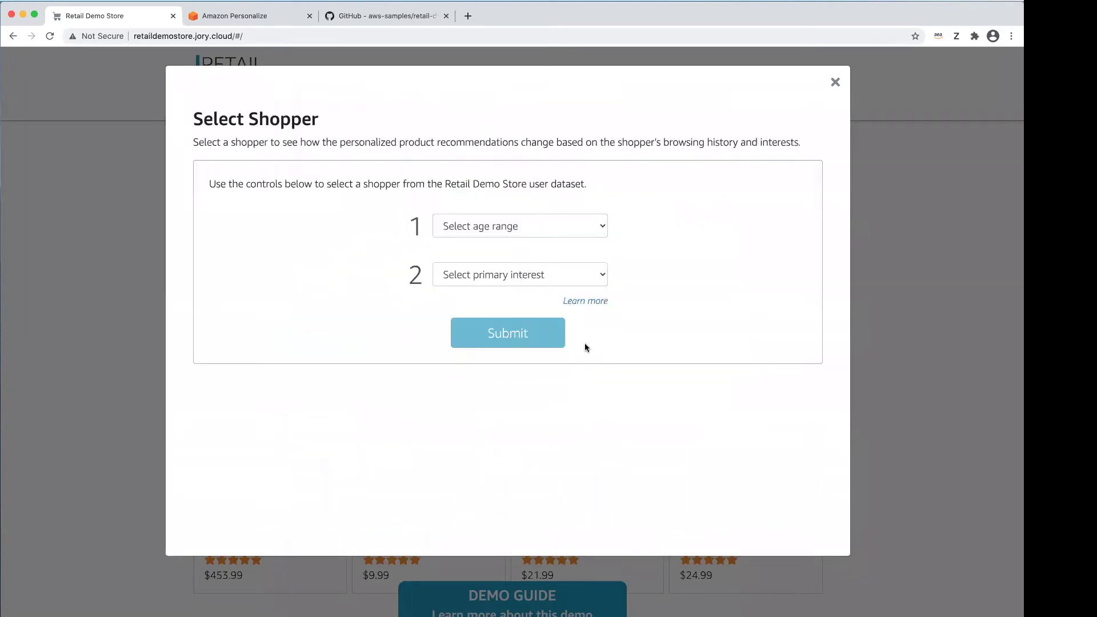
left_click(516, 222)
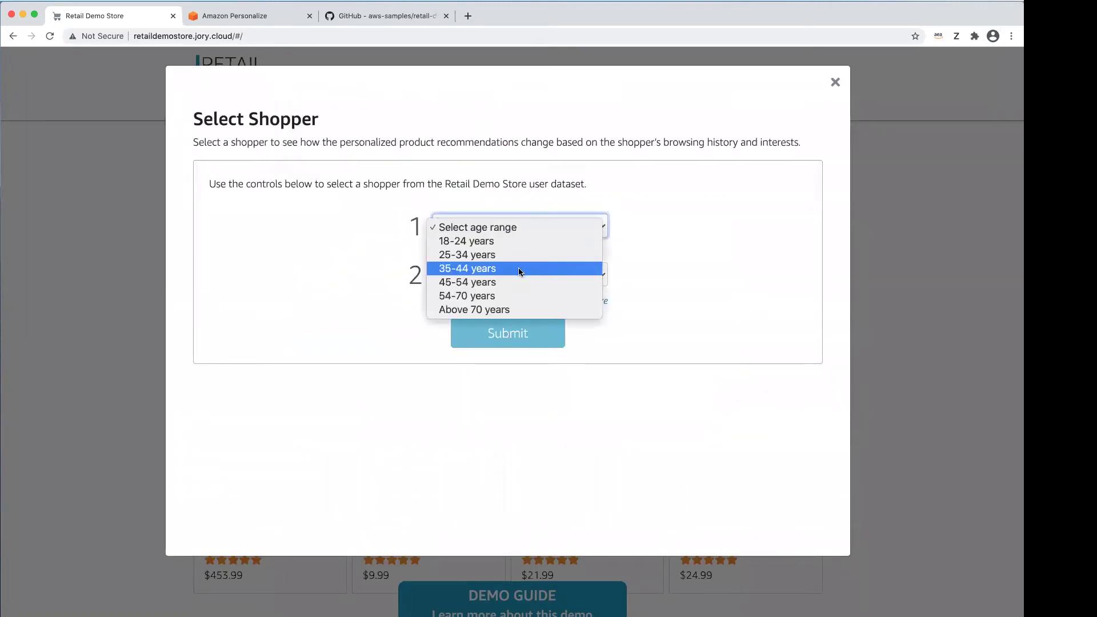
key("Escape")
key("3")
left_click(519, 277)
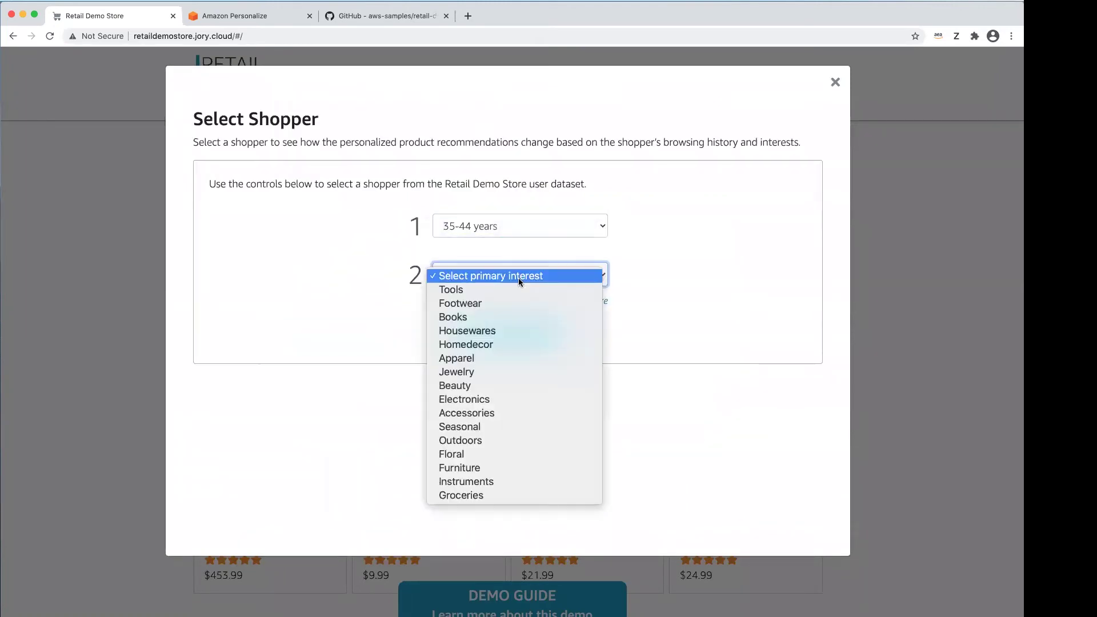
left_click(507, 371)
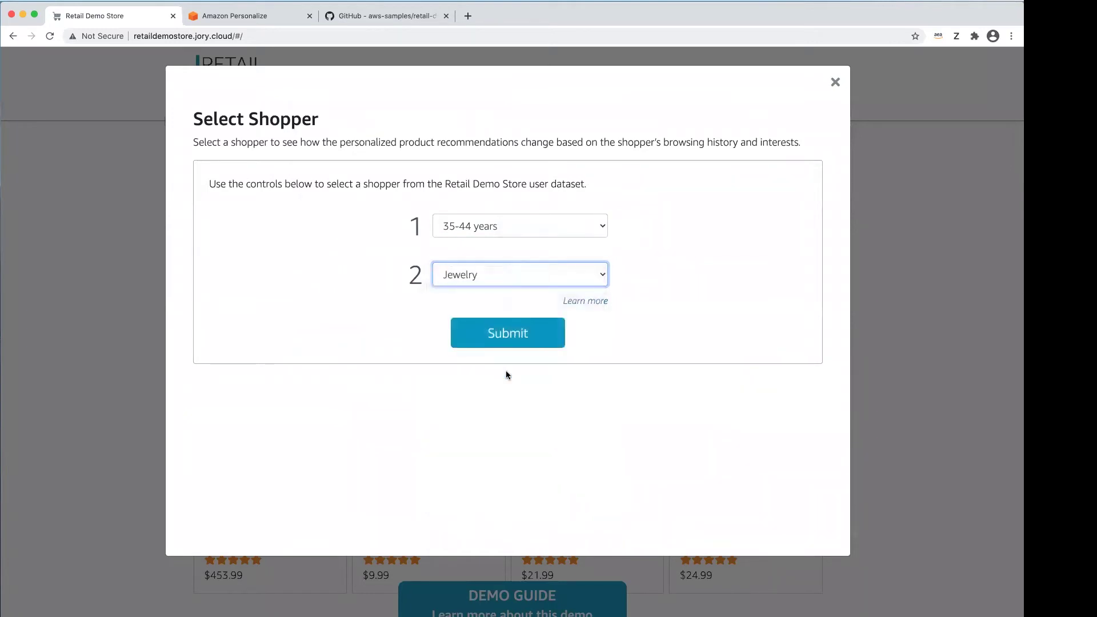
left_click(512, 341)
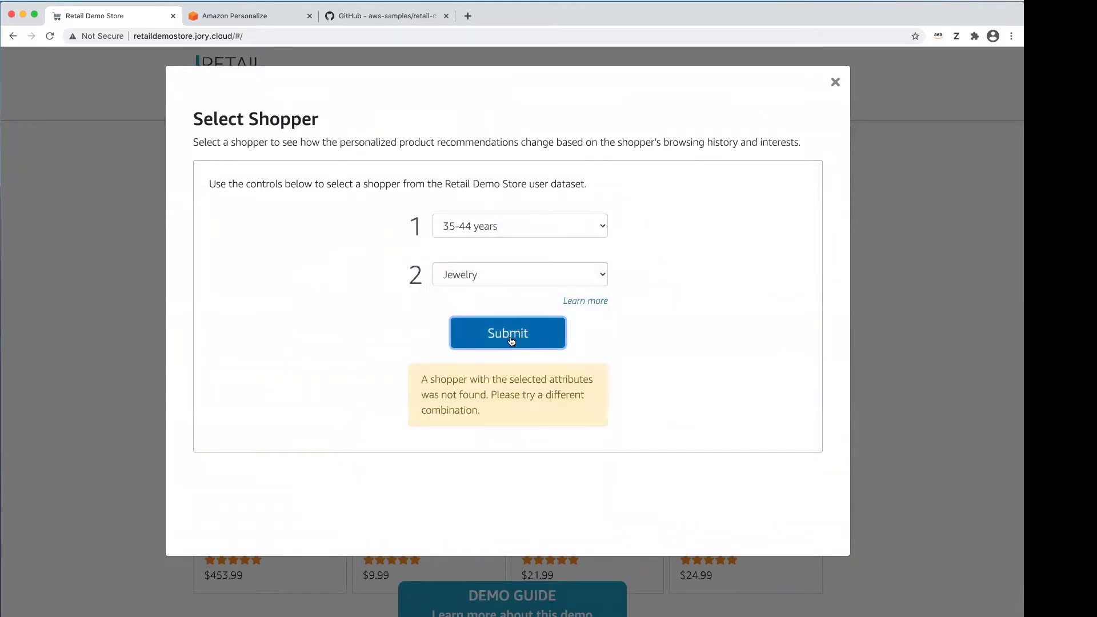
Step: Change the shopper's primary interest to Apparel, submit the selection and confirm the assigned shopper
left_click(523, 277)
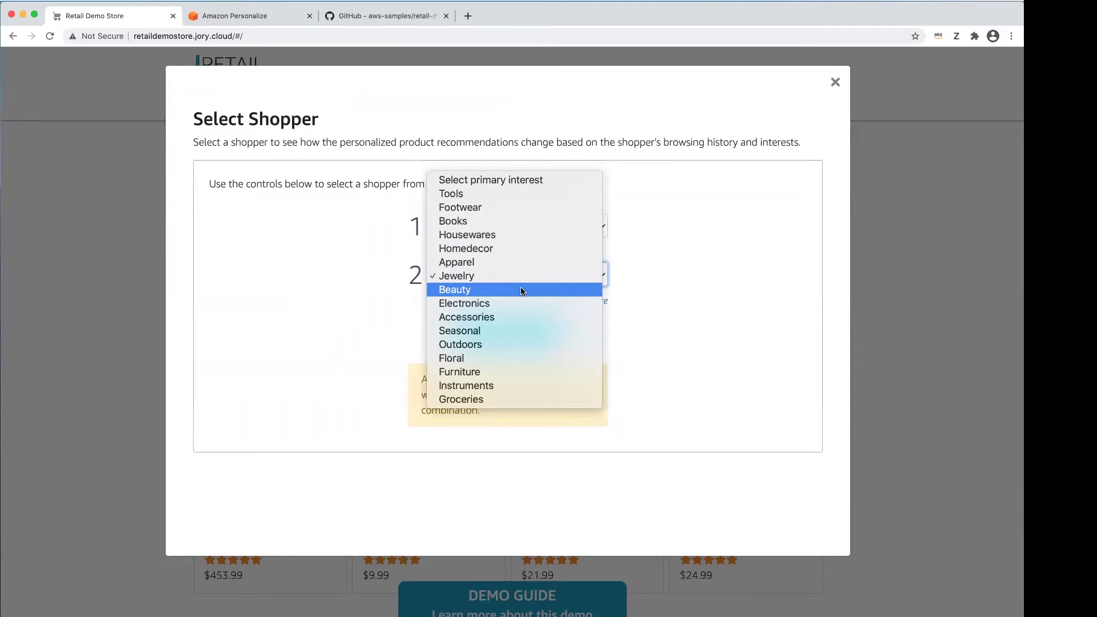
left_click(519, 263)
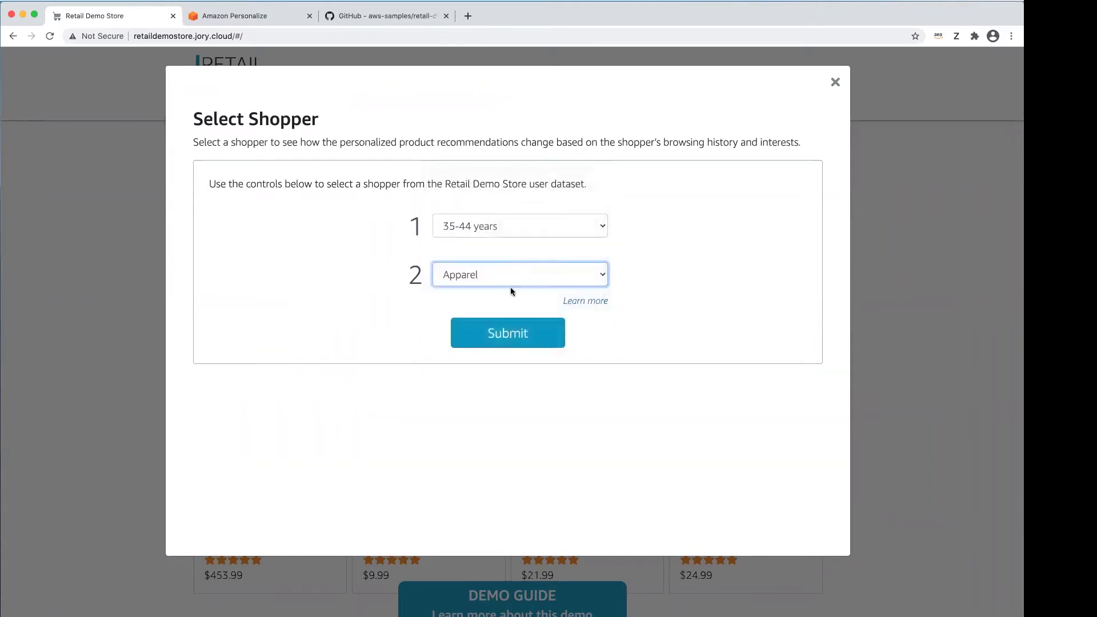
left_click(508, 337)
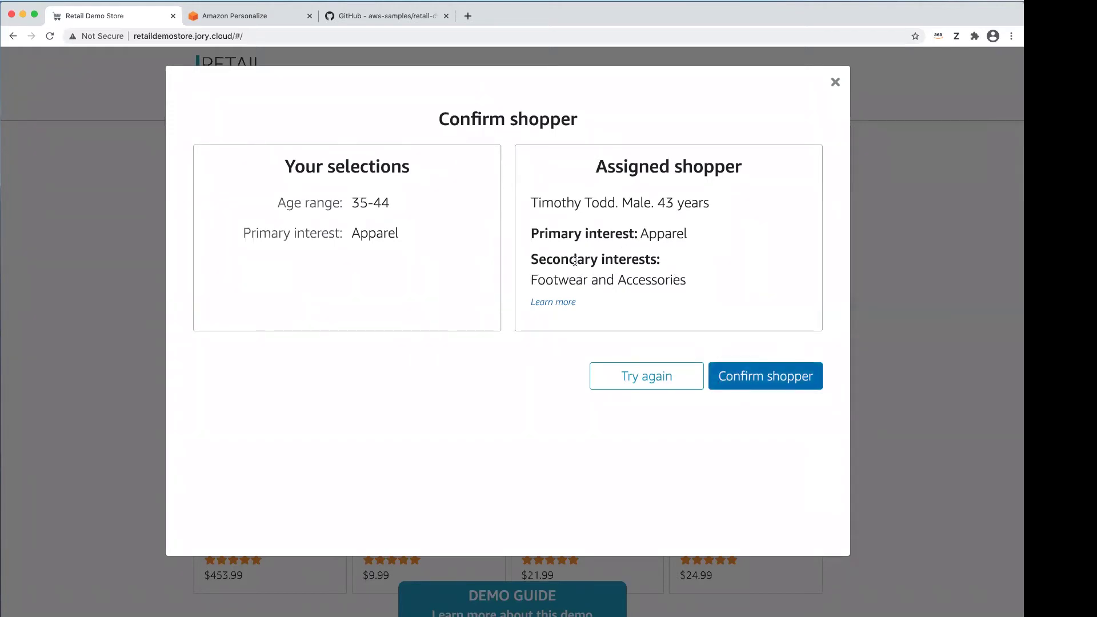
left_click(773, 381)
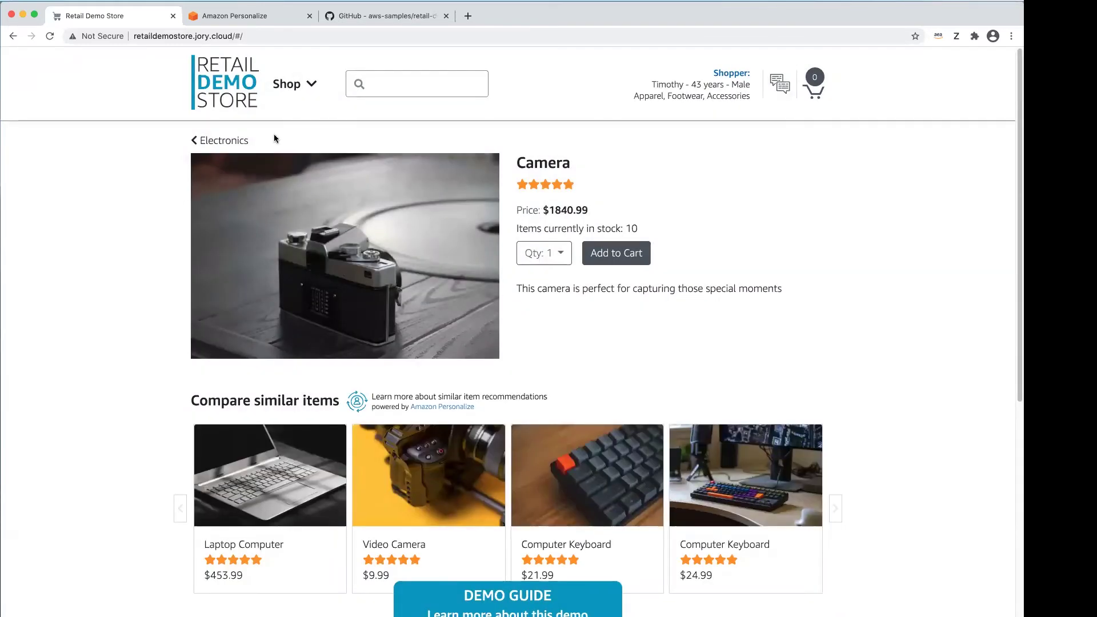
Step: Return to the store homepage and look through the new shopper's "Inspired by your shopping trends" recommendations and Featured products
left_click(233, 80)
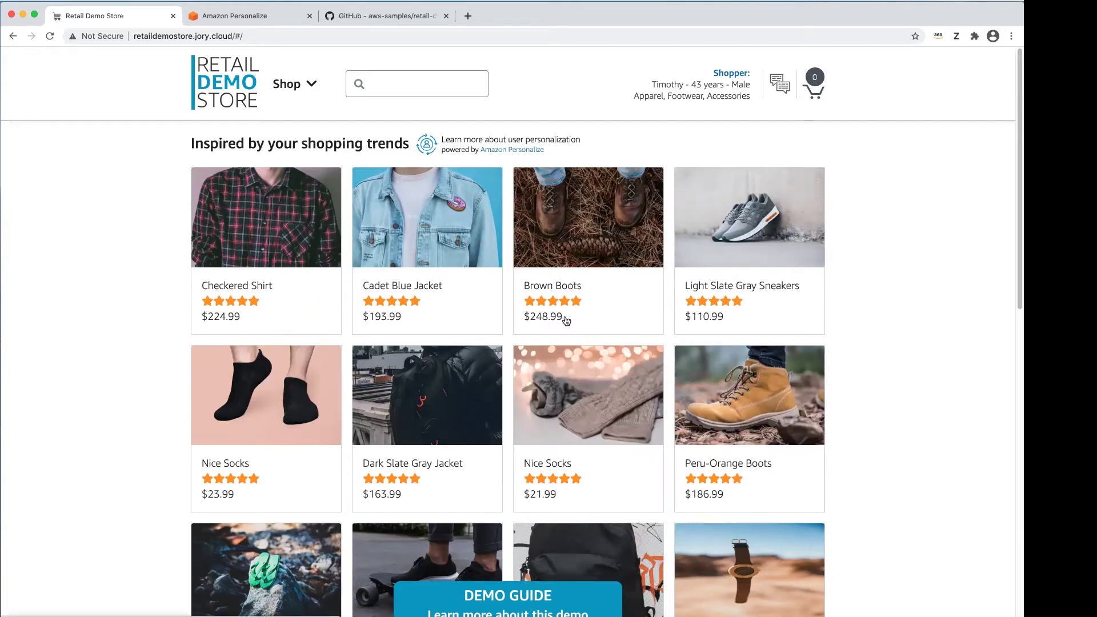
scroll(564, 319, "down", 3)
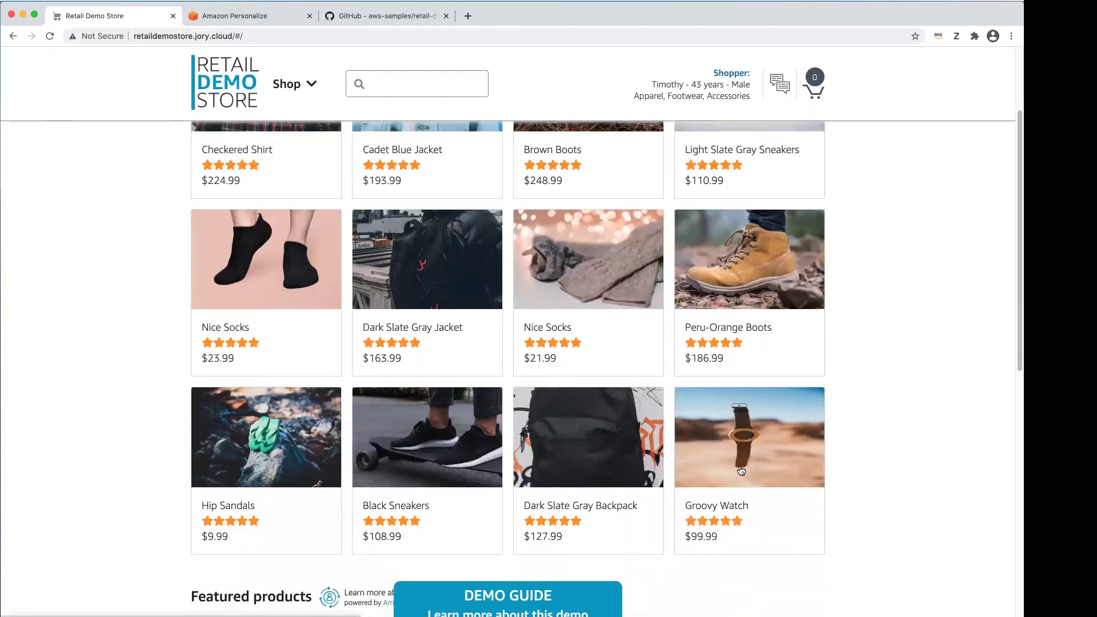
scroll(741, 470, "down", 2)
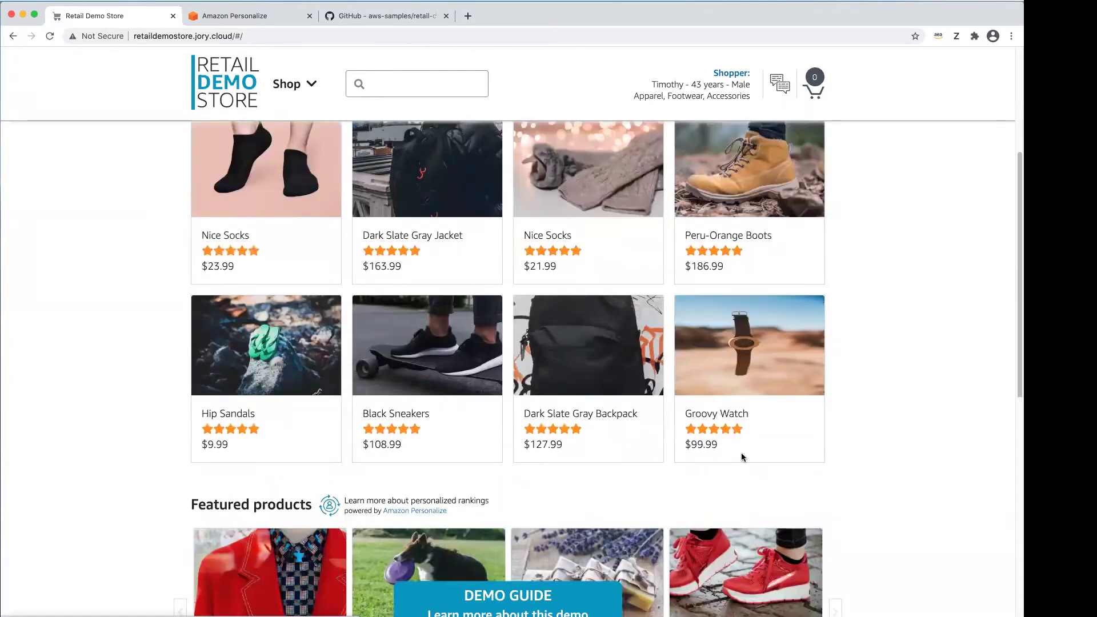
scroll(742, 452, "down", 6)
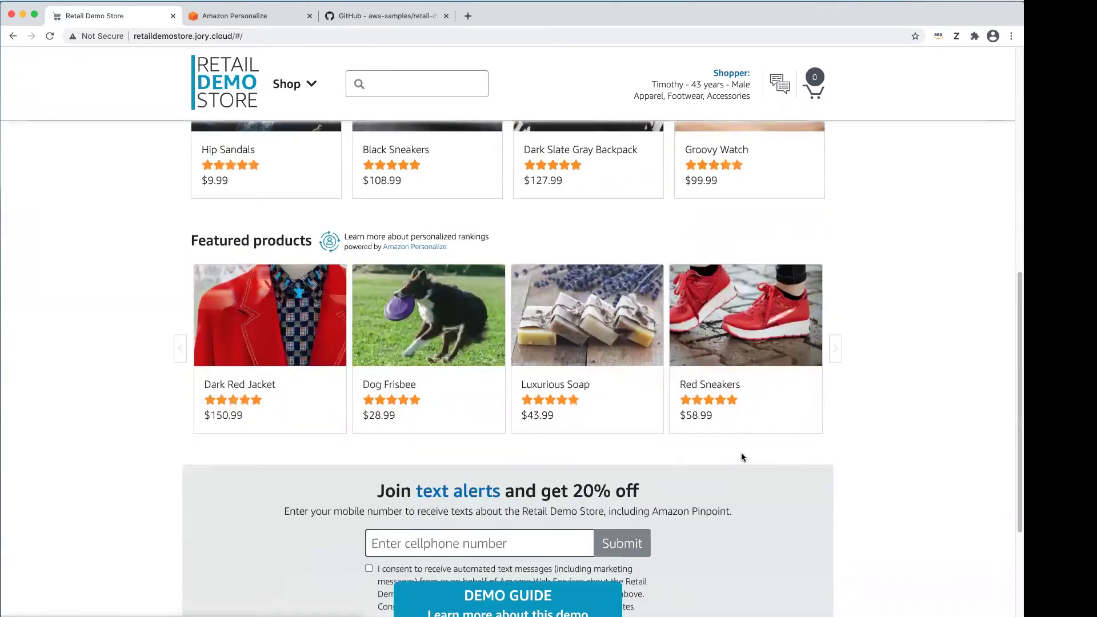
Step: Open the Dark Red Jacket from the Featured products, add it to the cart, check out and place the order
left_click(289, 316)
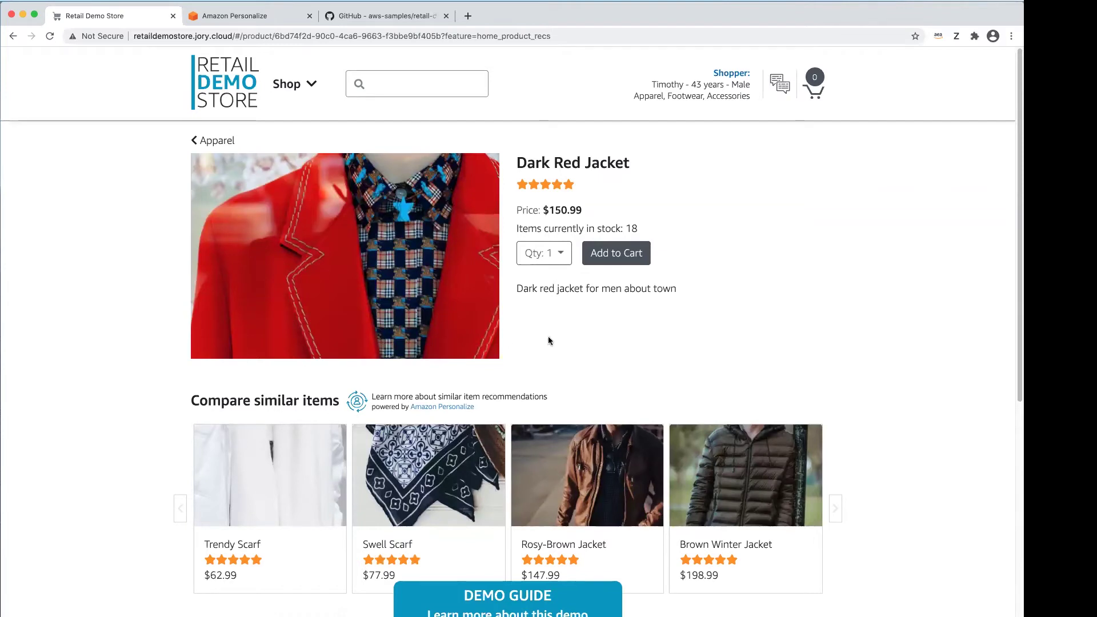
left_click(618, 259)
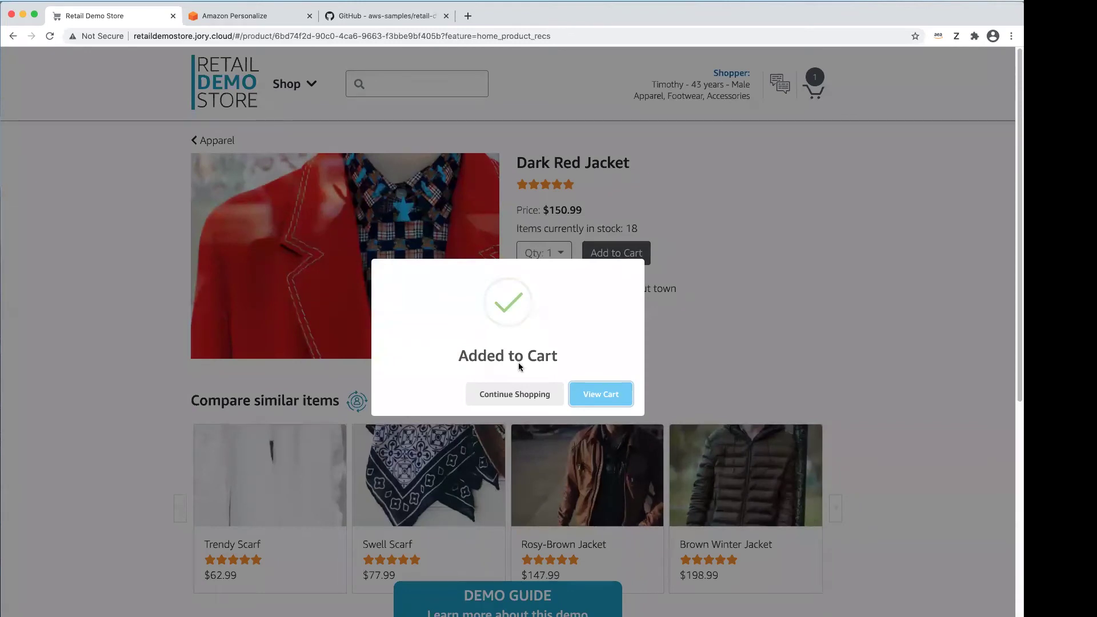
left_click(606, 394)
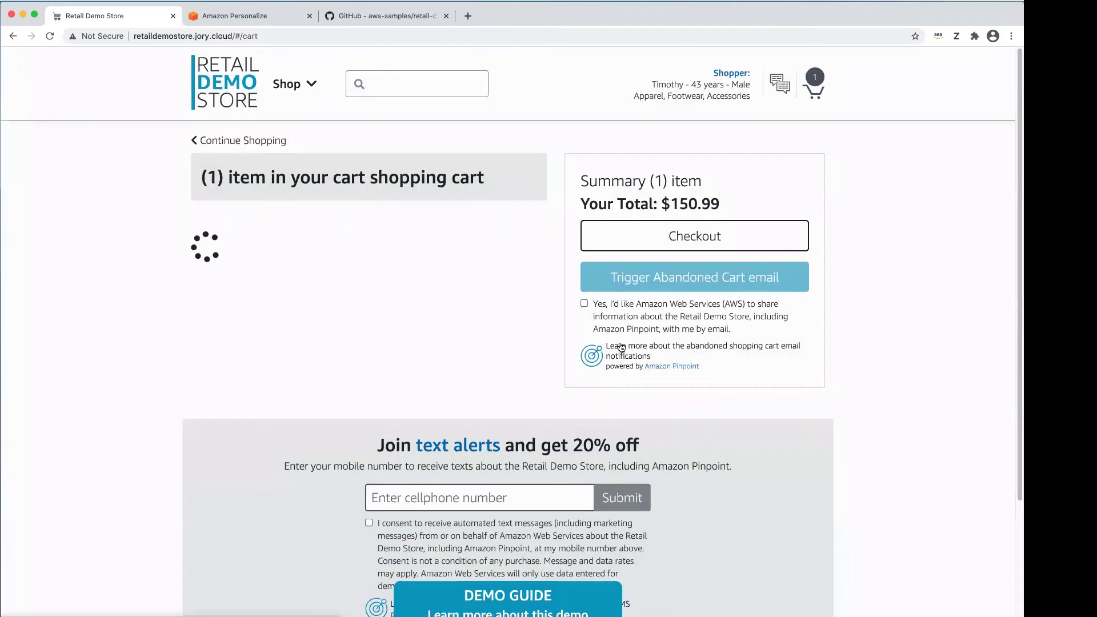
left_click(692, 236)
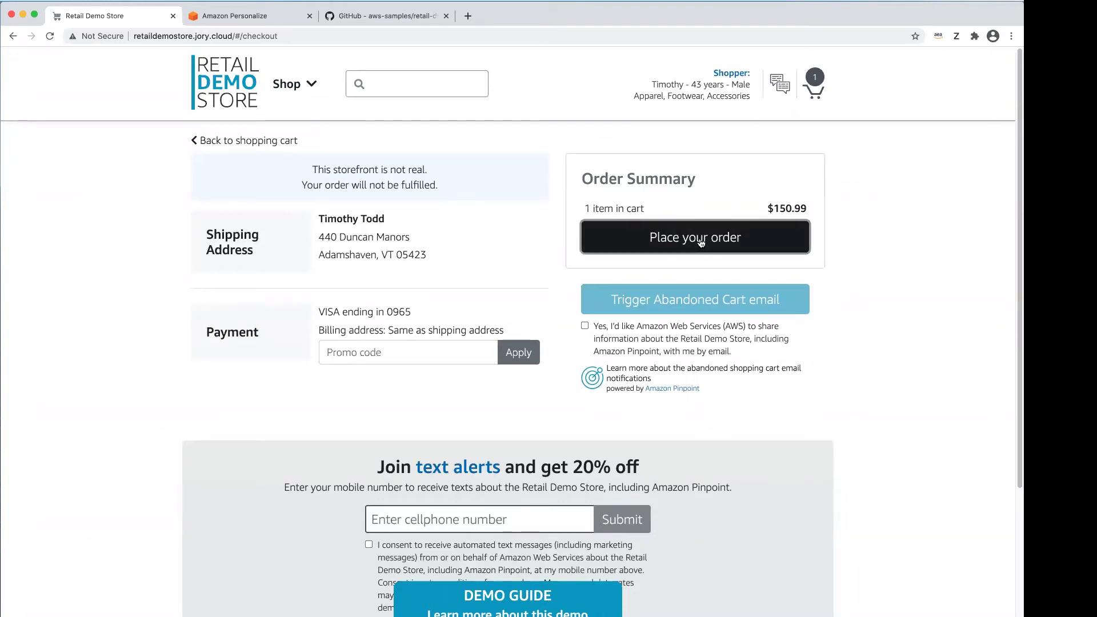
left_click(701, 242)
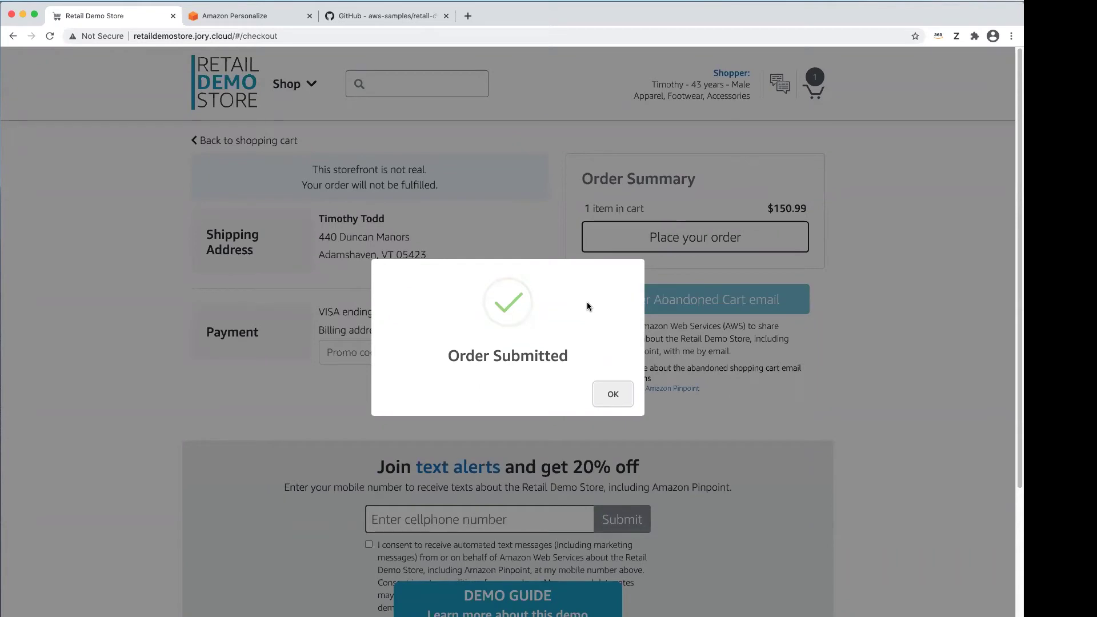
Step: Switch to Amazon Personalize and open the retaildemostore-filter-purchased-products filter to examine its expression
left_click(277, 16)
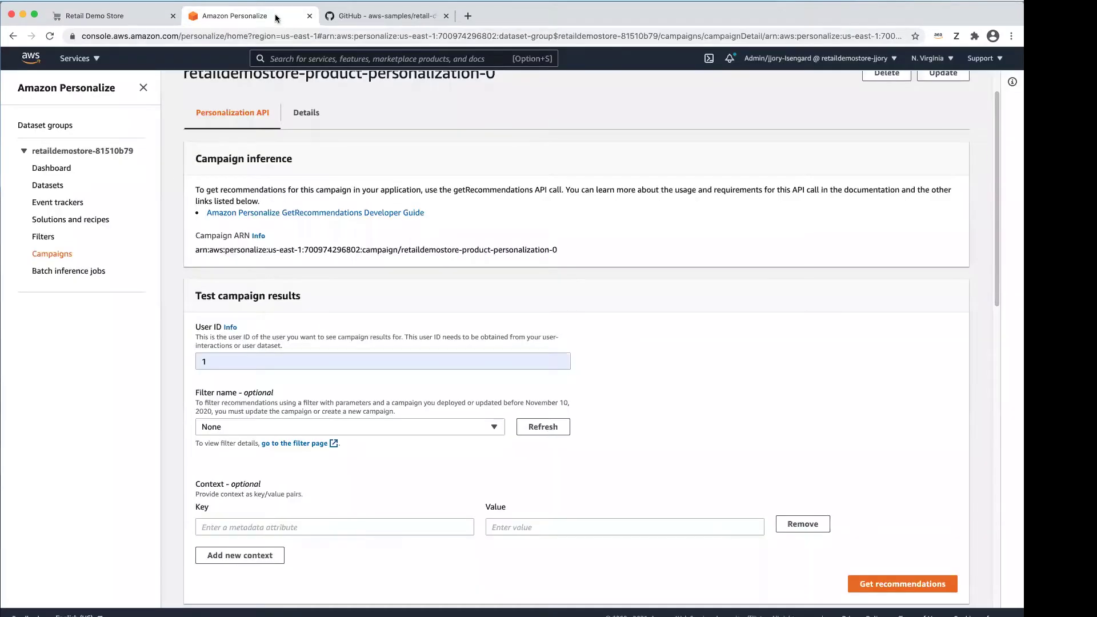
left_click(46, 238)
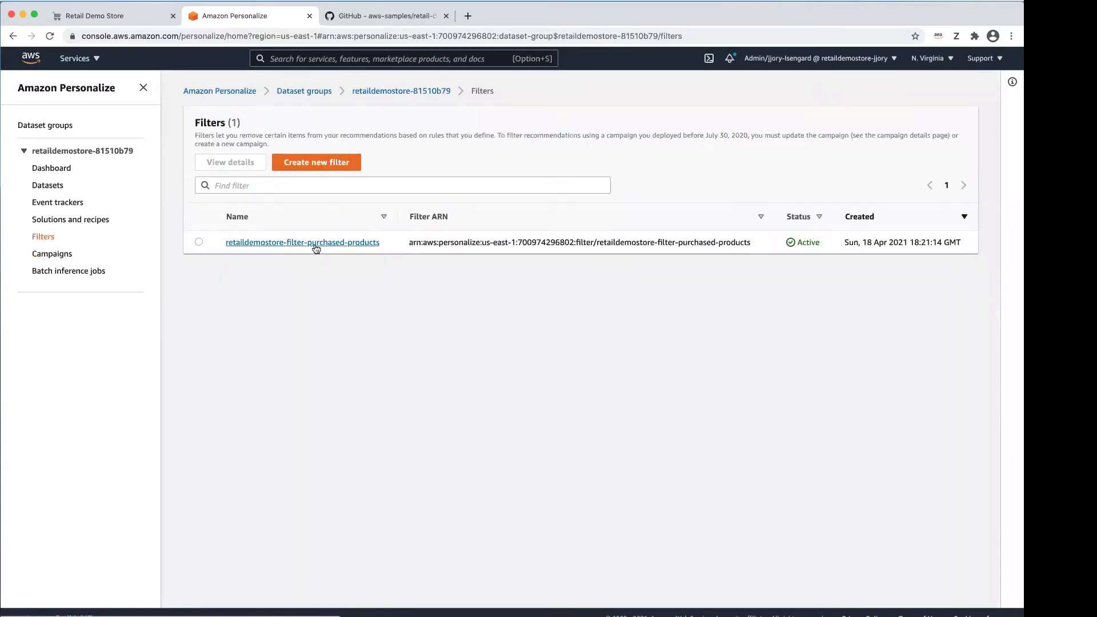
left_click(320, 244)
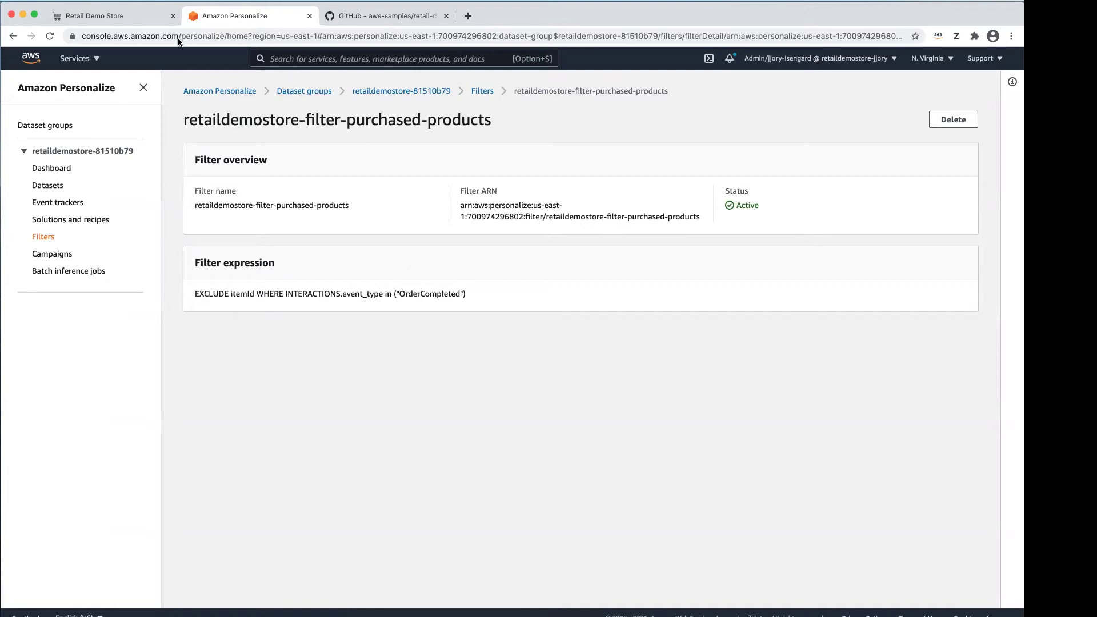
Step: Switch back to the Retail Demo Store, dismiss the order confirmation and review the homepage's recommendations and Featured products after the purchase
left_click(120, 16)
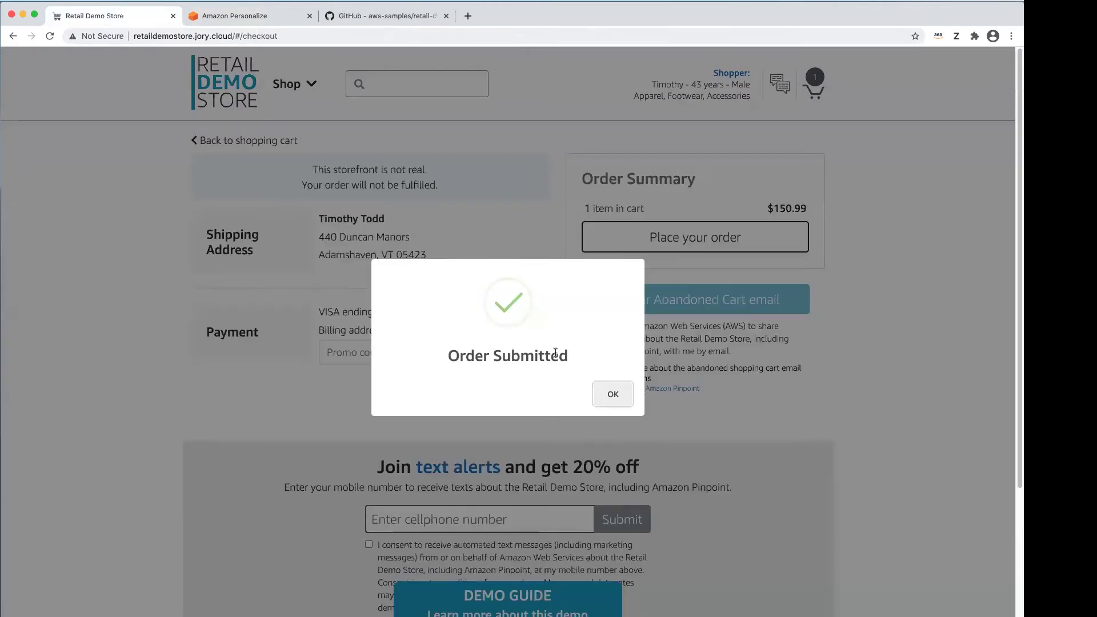
left_click(610, 399)
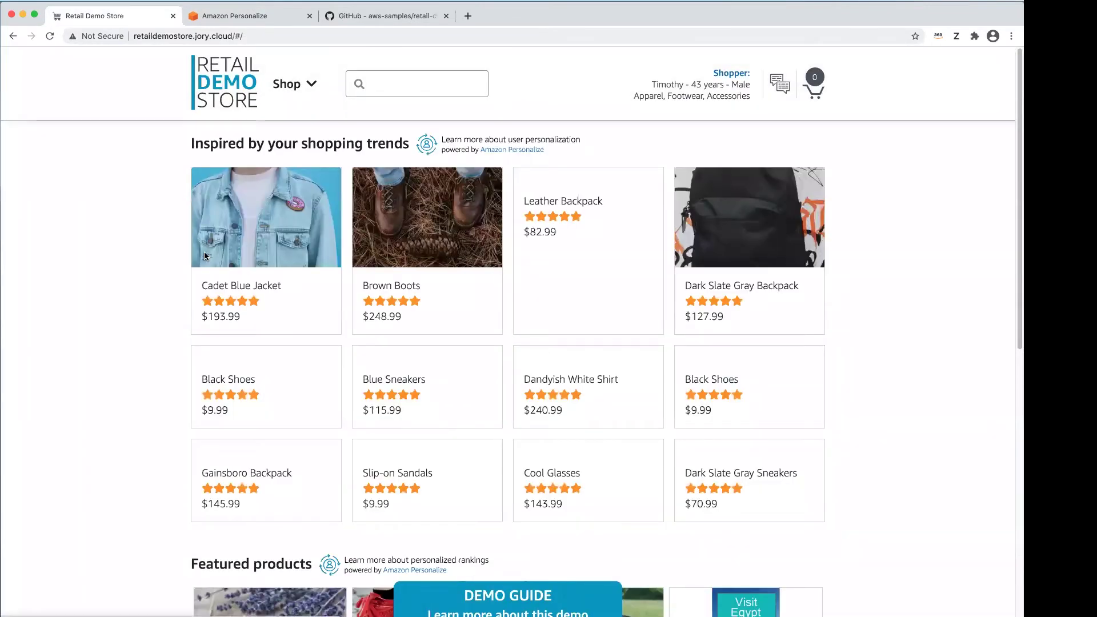
scroll(108, 295, "down", 2)
scroll(108, 295, "down", 7)
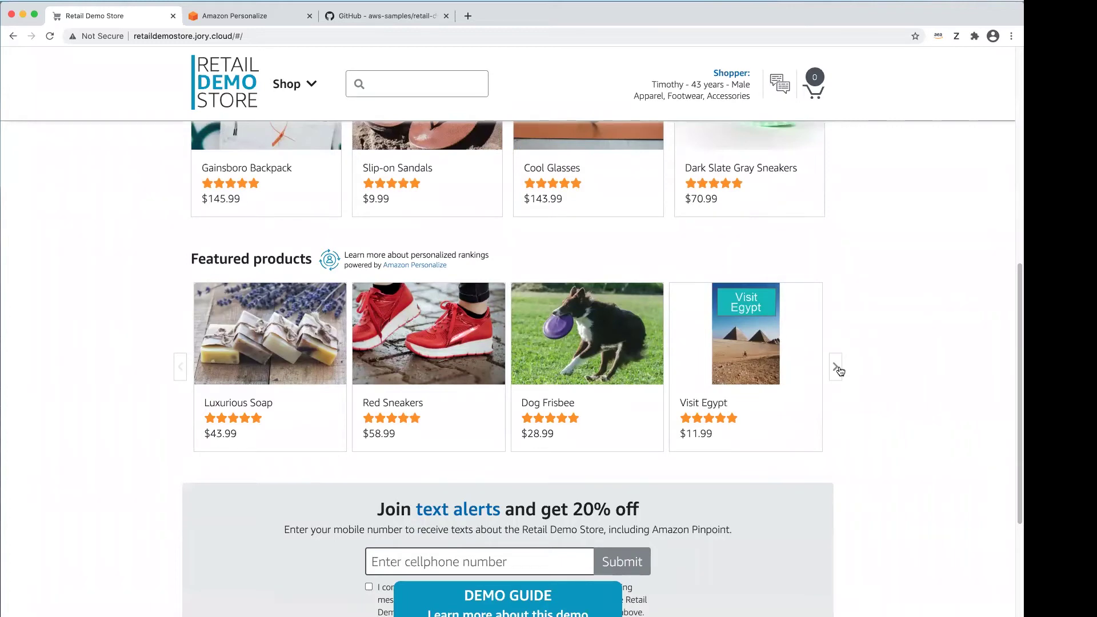
scroll(843, 359, "up", 6)
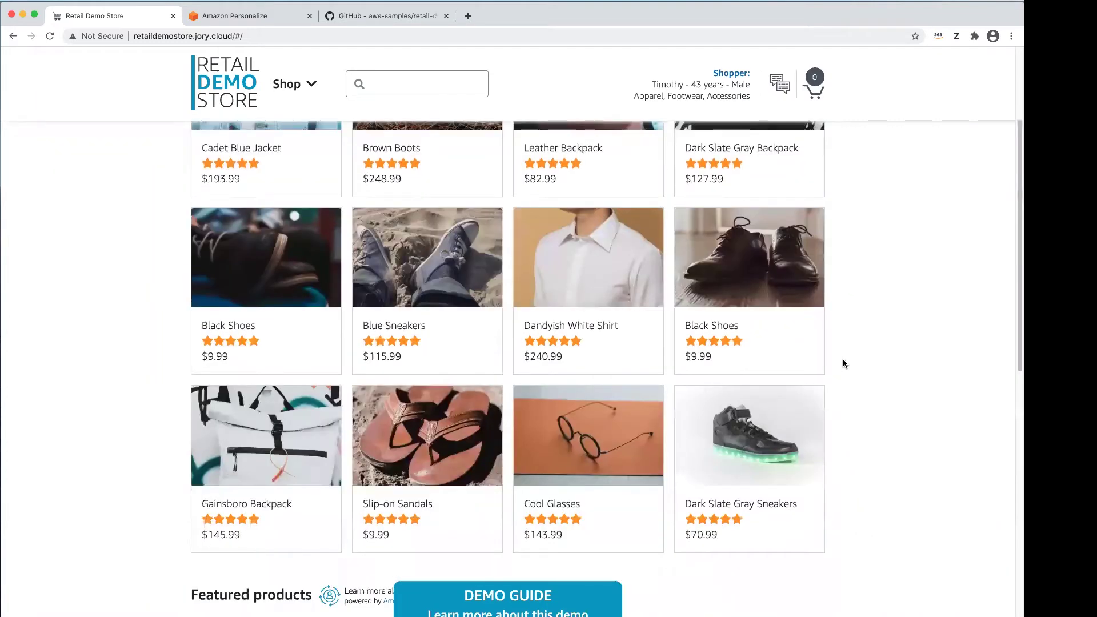
scroll(843, 360, "up", 3)
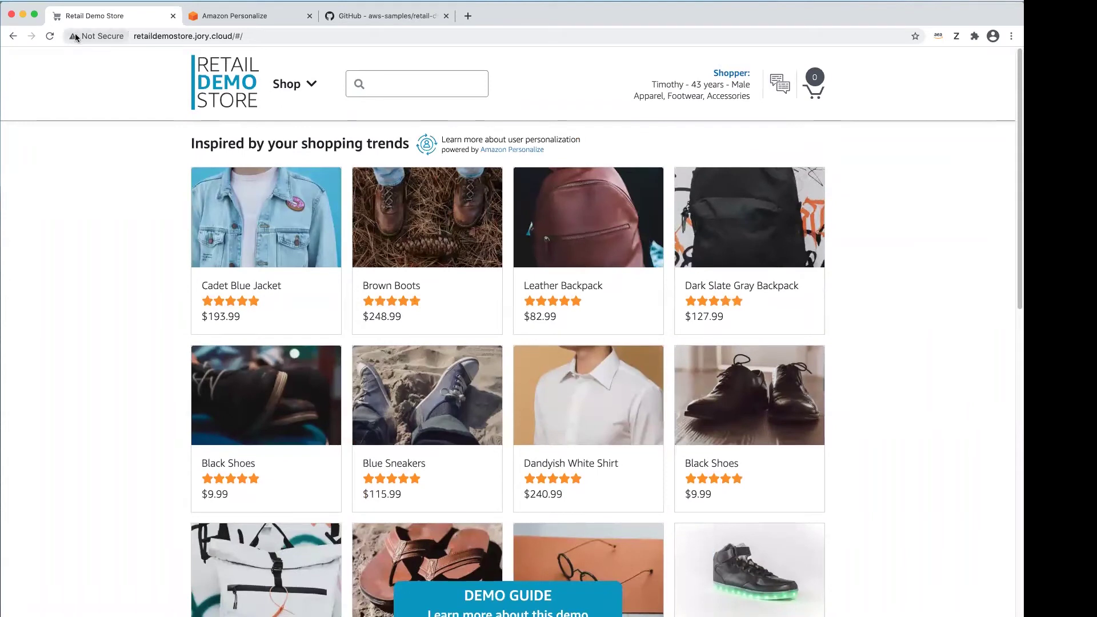
Step: Load retaildemostore.jory.cloud in a new incognito window, skipping both the login and the guided tour
left_click(54, 1)
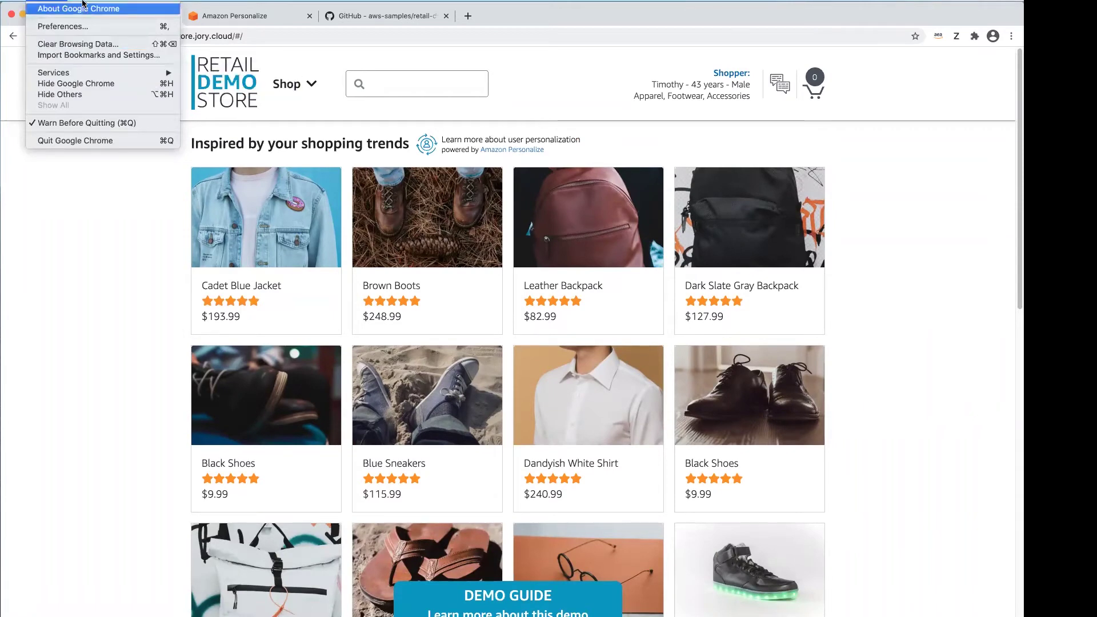
mouse_move(85, 10)
left_click(97, 30)
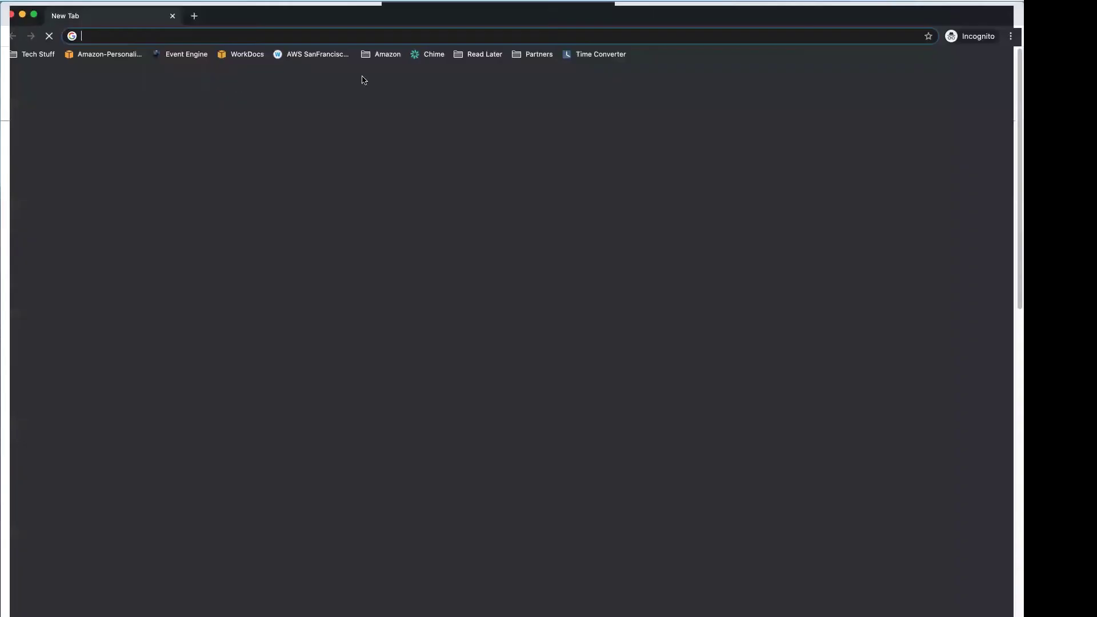
type("retaildemostore.jory.cloud")
key("Return")
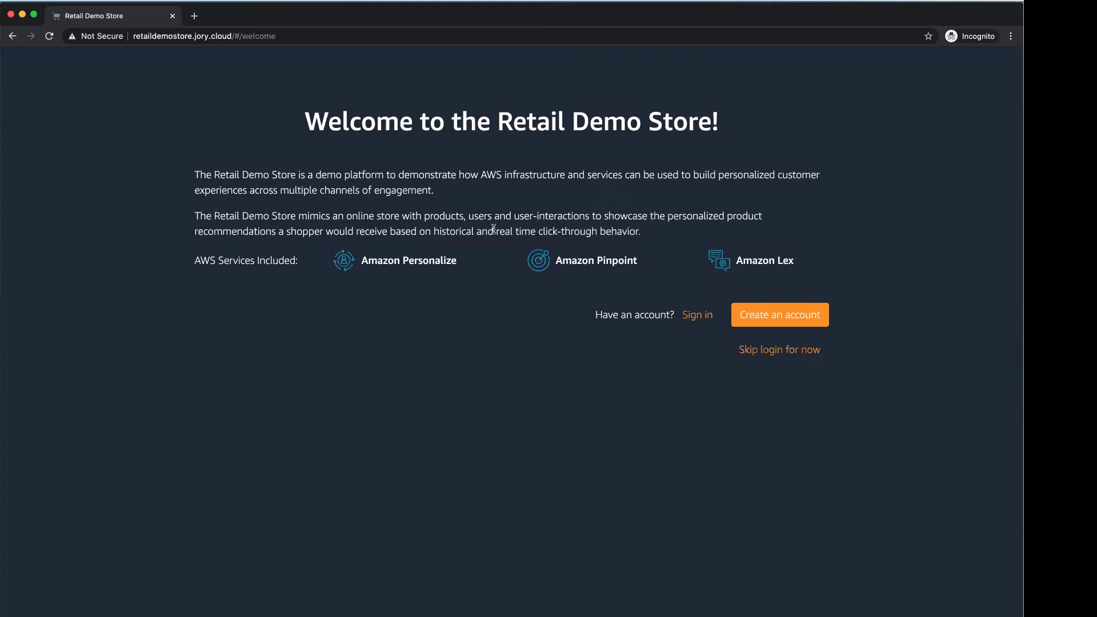
left_click(773, 351)
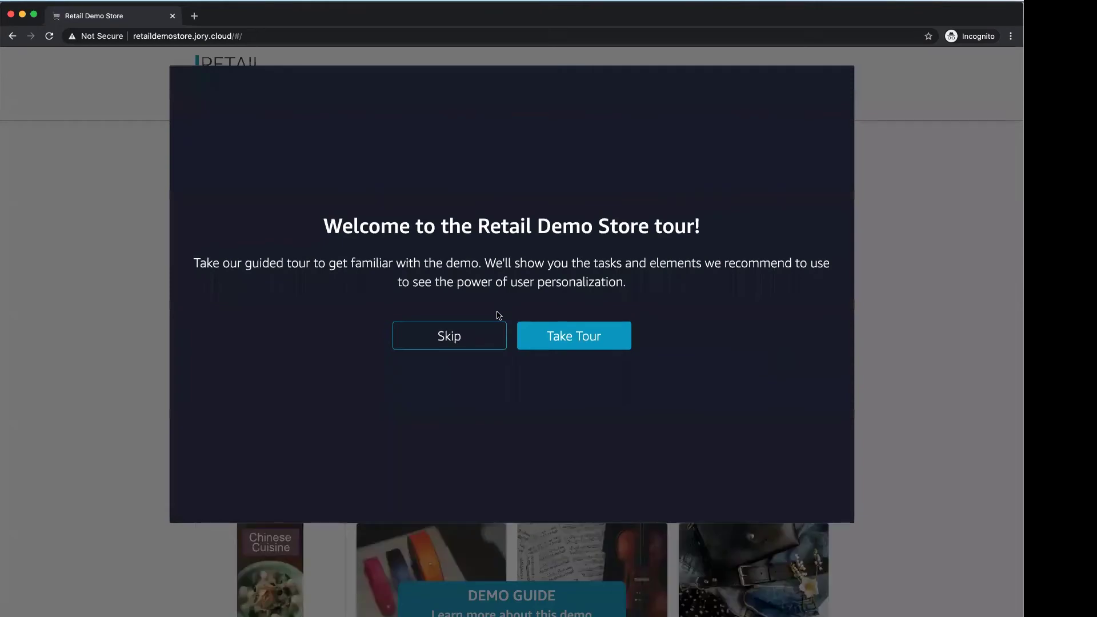
left_click(479, 337)
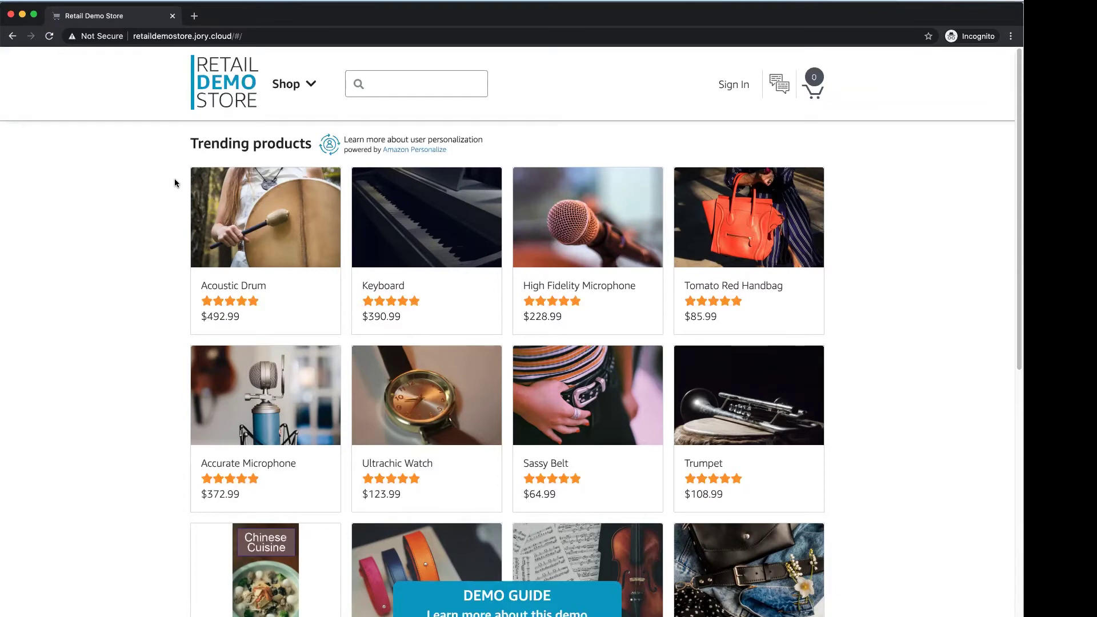
Step: Look through the Trending and Featured products as an anonymous visitor and open the $108.99 Trumpet
scroll(174, 183, "down", 7)
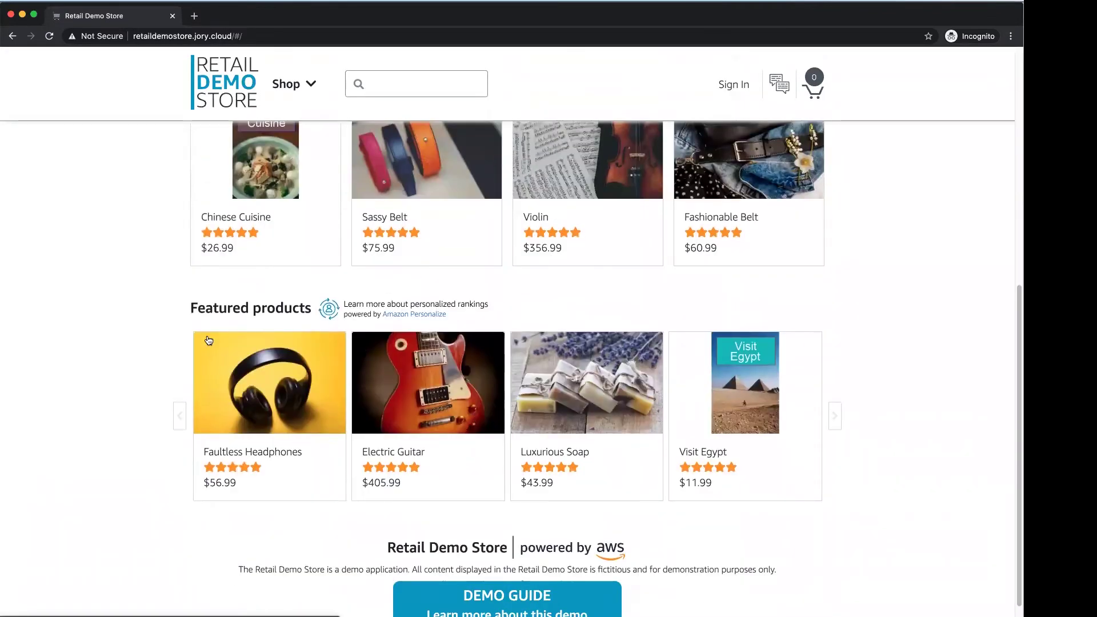
scroll(125, 334, "up", 7)
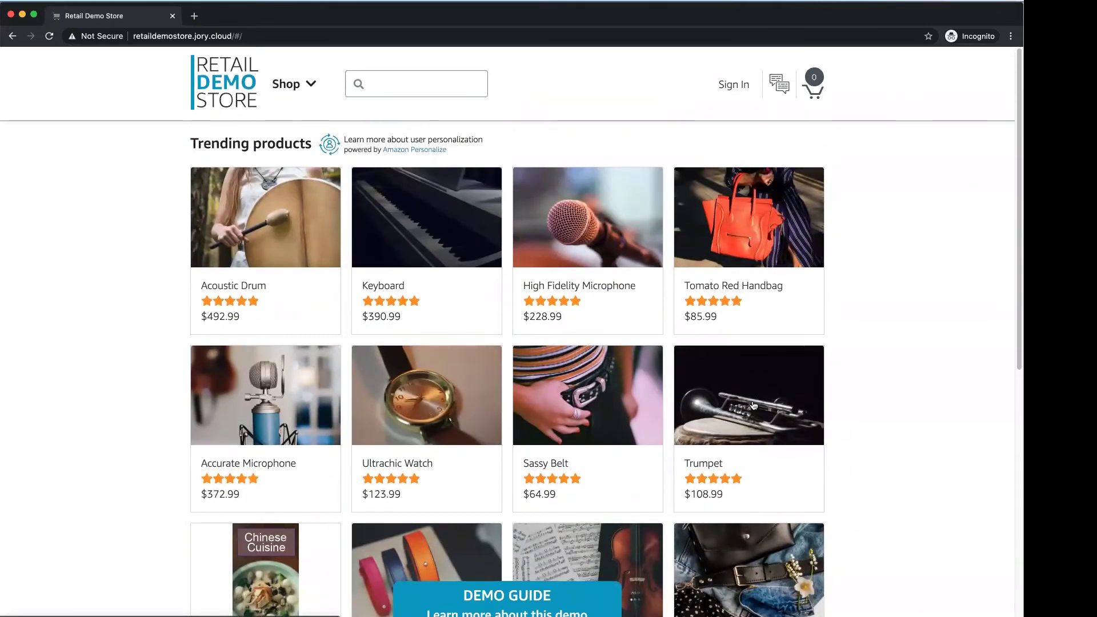
left_click(753, 407)
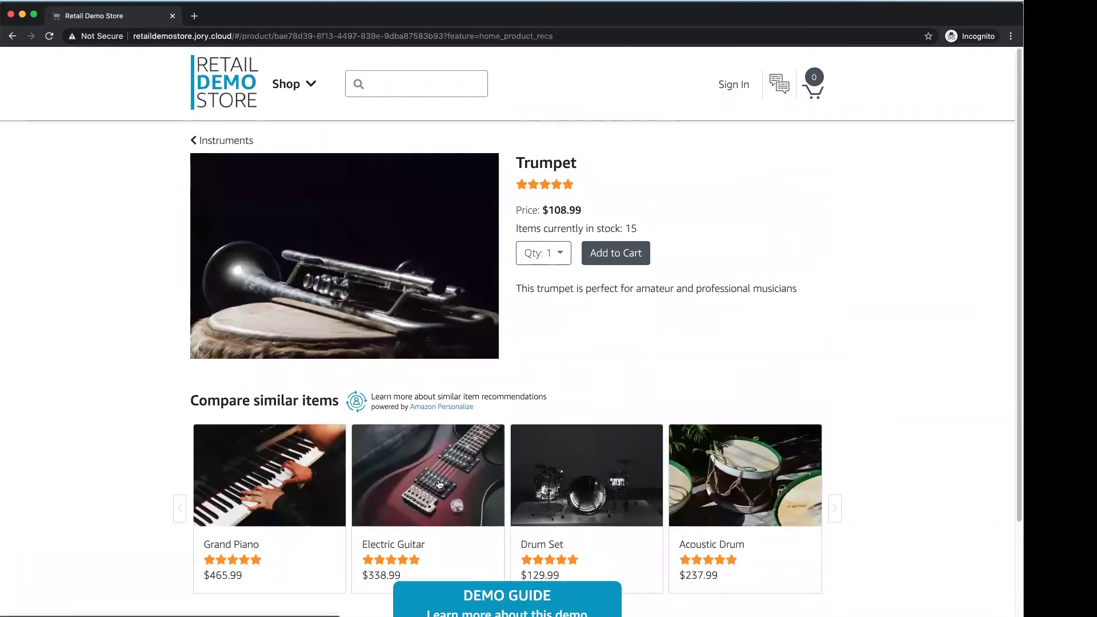
Step: View the $338.99 Electric Guitar from the Trumpet's similar items, followed by the $321.99 Keyboard from the guitar's similar items
left_click(439, 491)
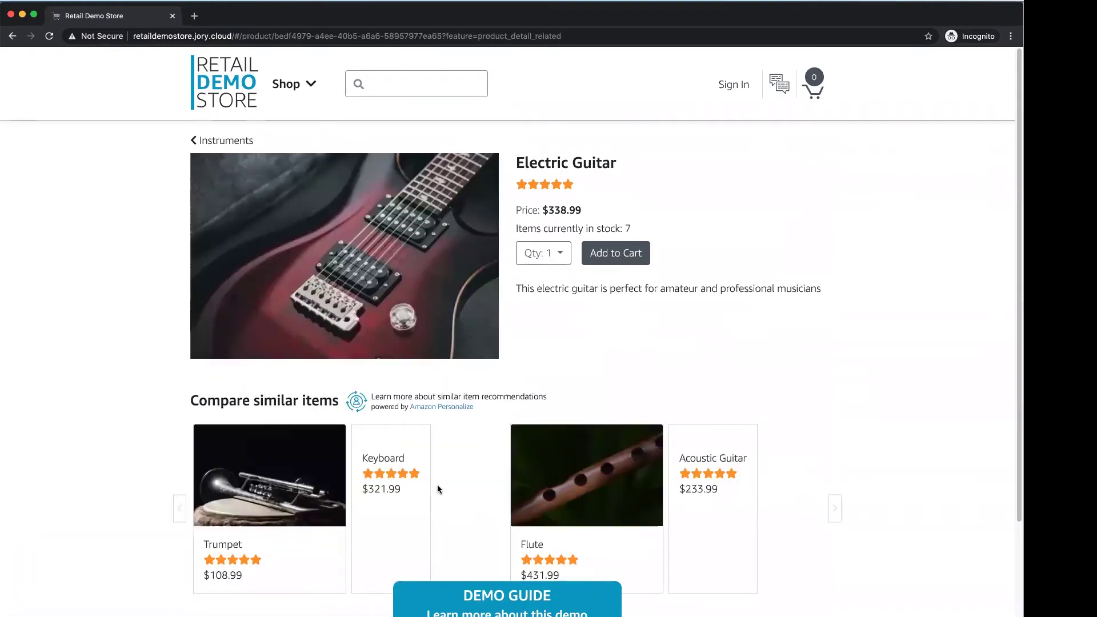
left_click(449, 486)
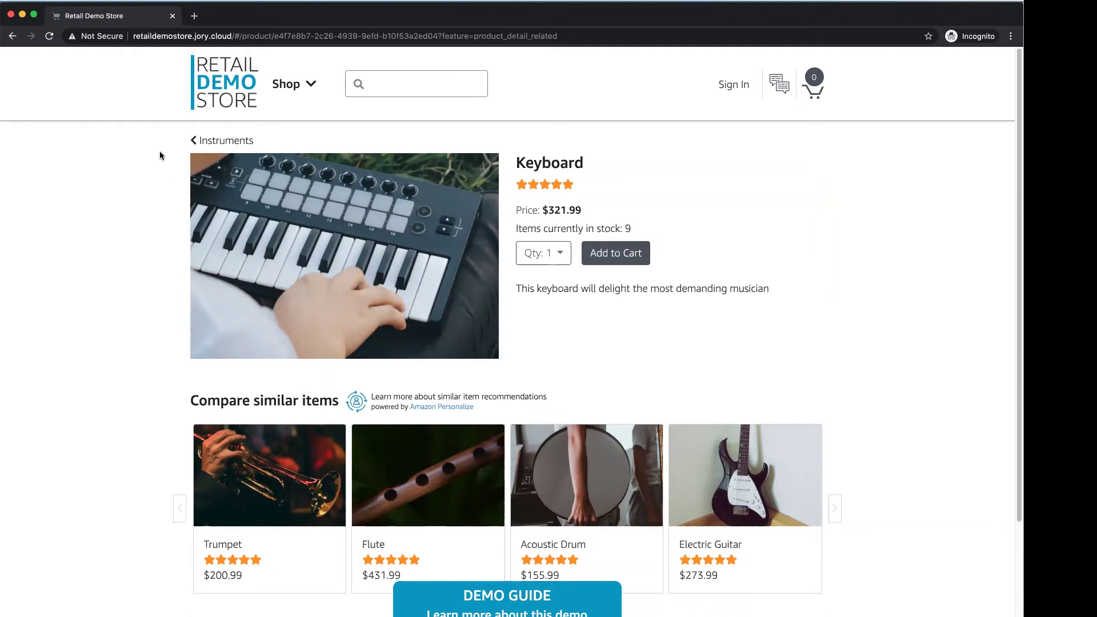
Step: Return to the store's homepage and review the anonymous visitor's personalized recommendations down to the Featured products
left_click(236, 87)
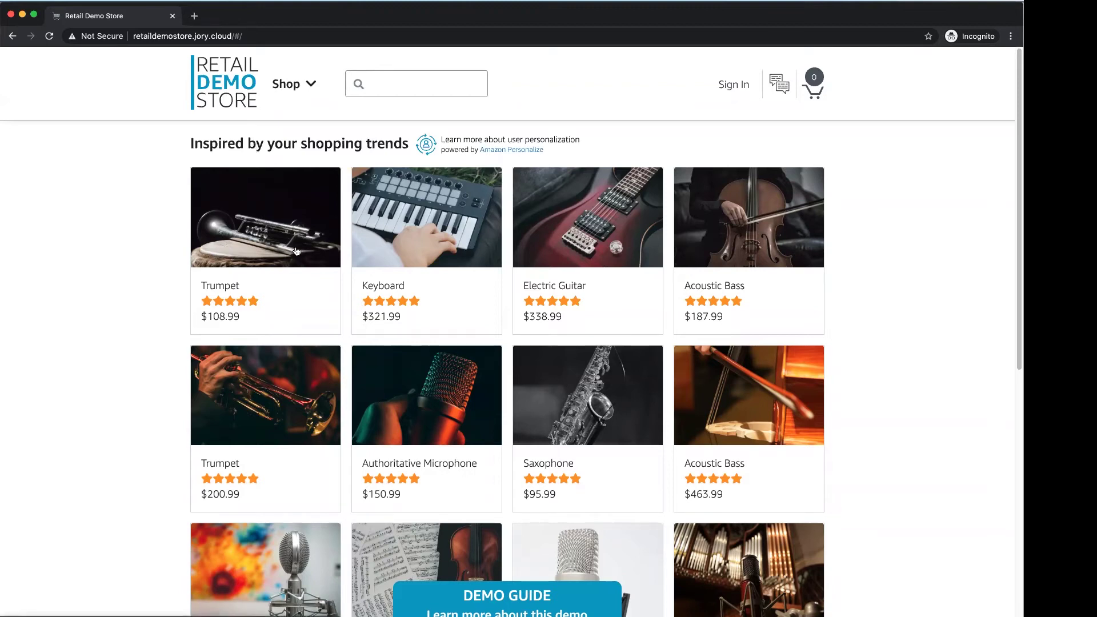
scroll(149, 340, "down", 3)
scroll(148, 341, "down", 3)
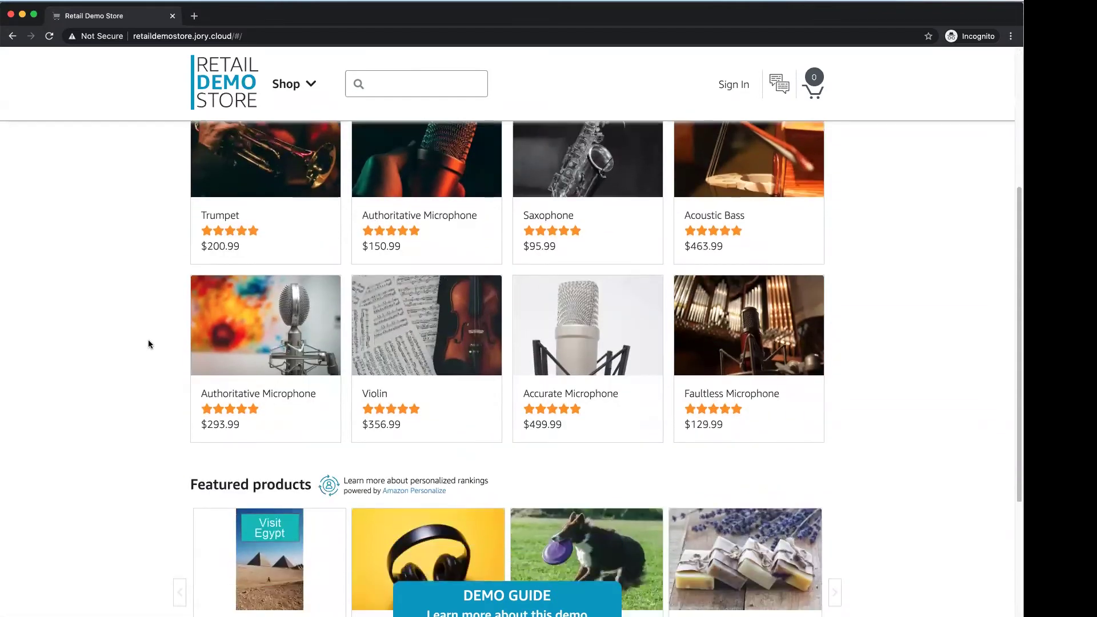
scroll(149, 342, "up", 5)
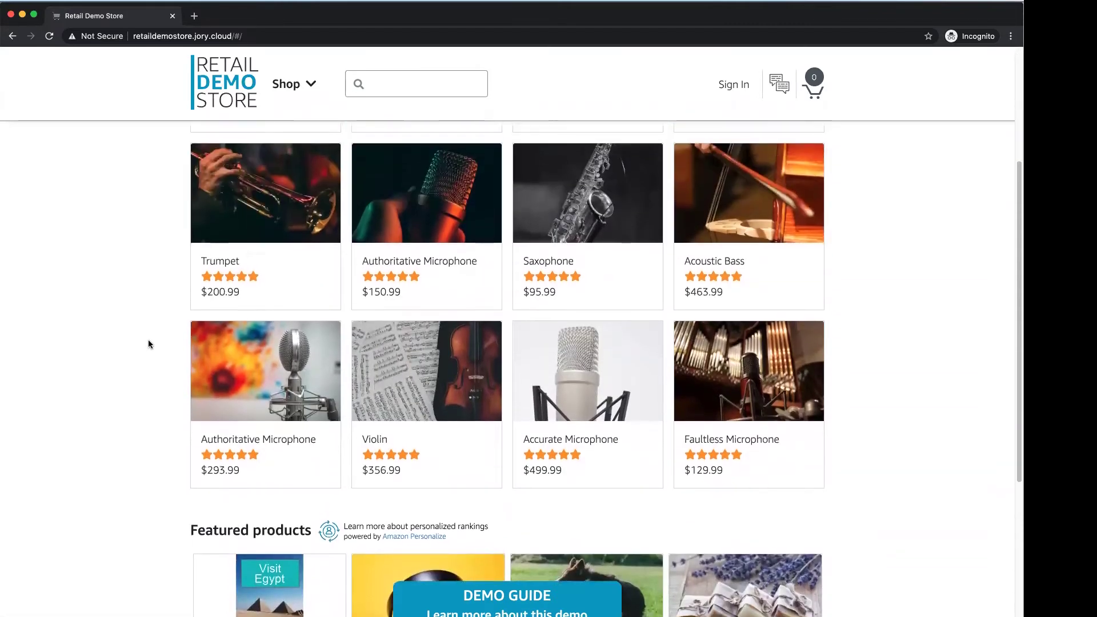
scroll(149, 340, "up", 2)
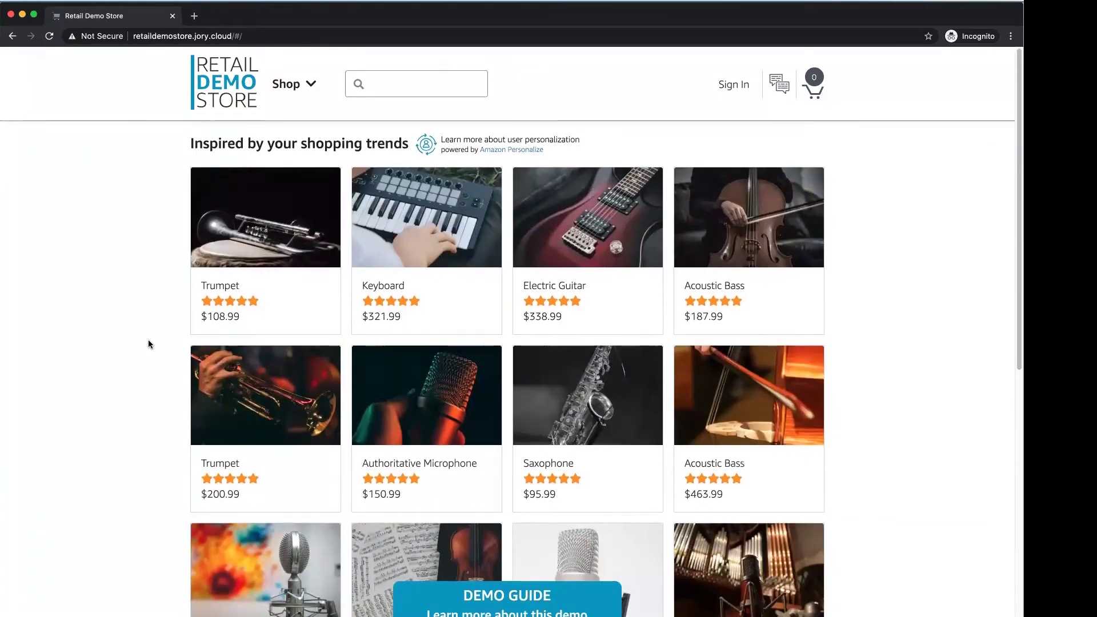